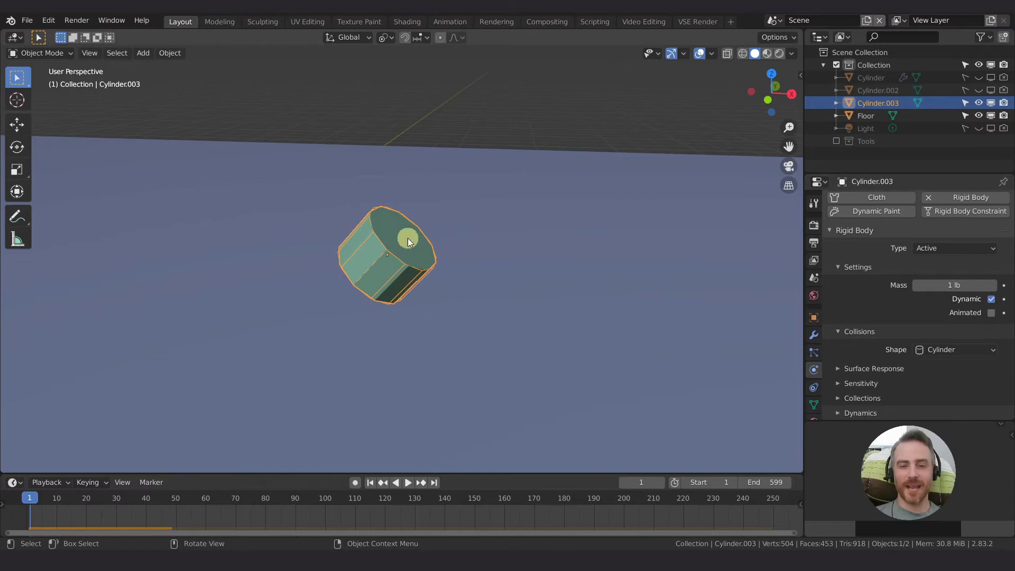
Expand the Surface Response settings of the cylinder's rigid body physics
{"action": "mouse_move", "coordinate": [408, 238]}
{"action": "middle_mouse_down"}
{"action": "mouse_move", "coordinate": [398, 234]}
{"action": "mouse_move", "coordinate": [415, 243]}
{"action": "middle_mouse_up"}
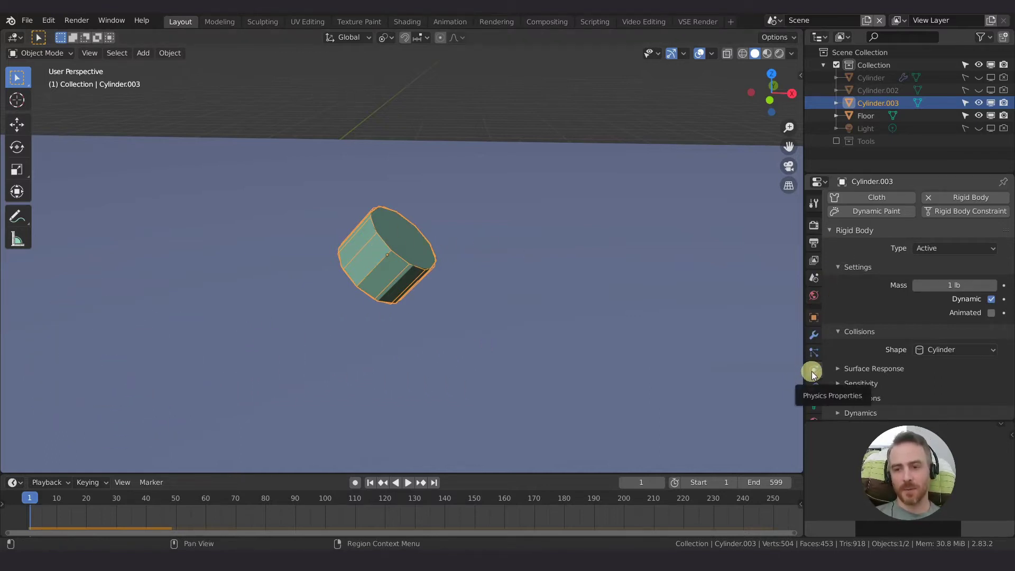
{"action": "scroll", "coordinate": [961, 215], "scroll_direction": "up", "scroll_amount": 3}
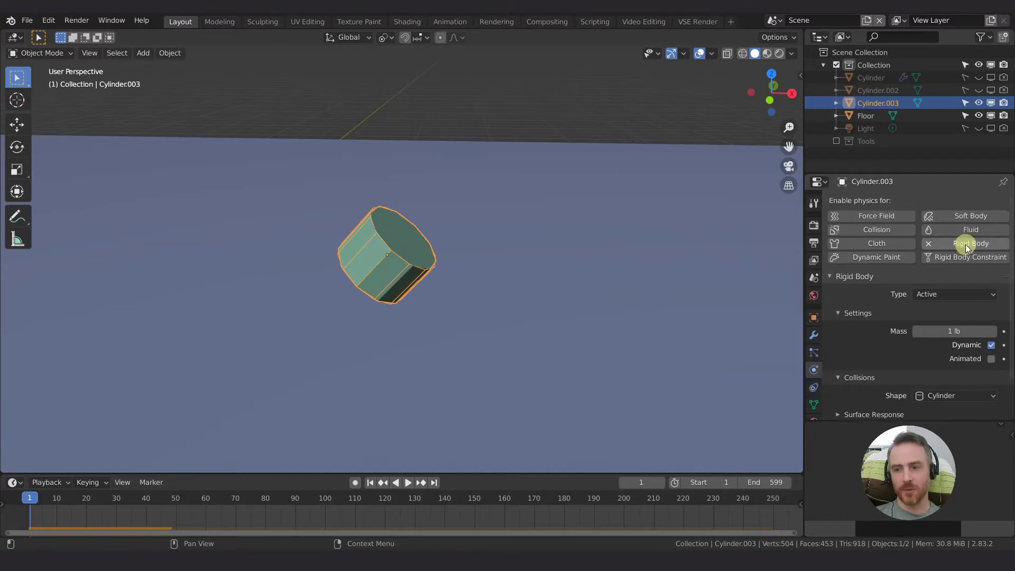
{"action": "scroll", "coordinate": [862, 322], "scroll_direction": "down", "scroll_amount": 3}
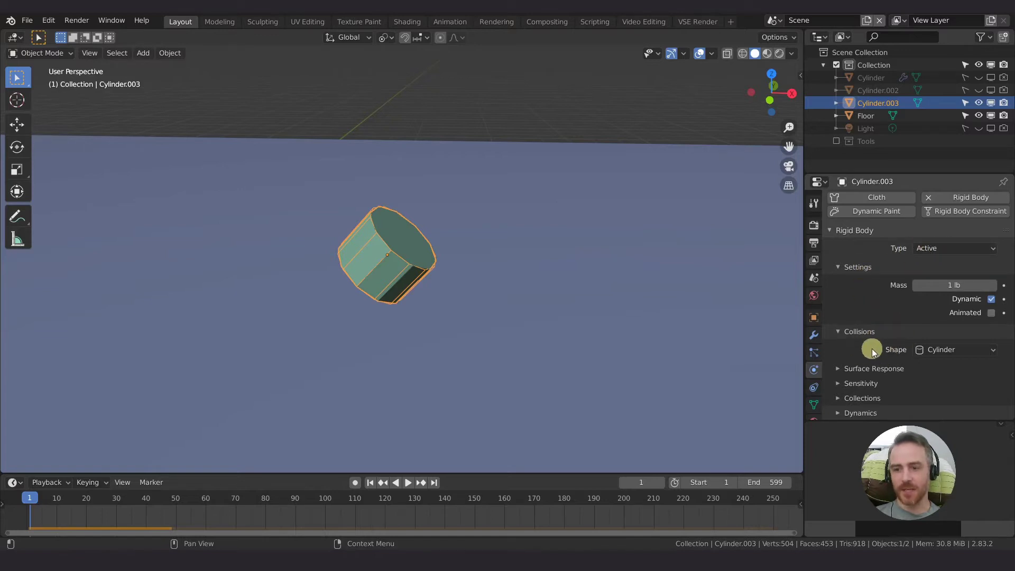
{"action": "left_click", "coordinate": [840, 369]}
{"action": "scroll", "coordinate": [841, 370], "scroll_direction": "down", "scroll_amount": 2}
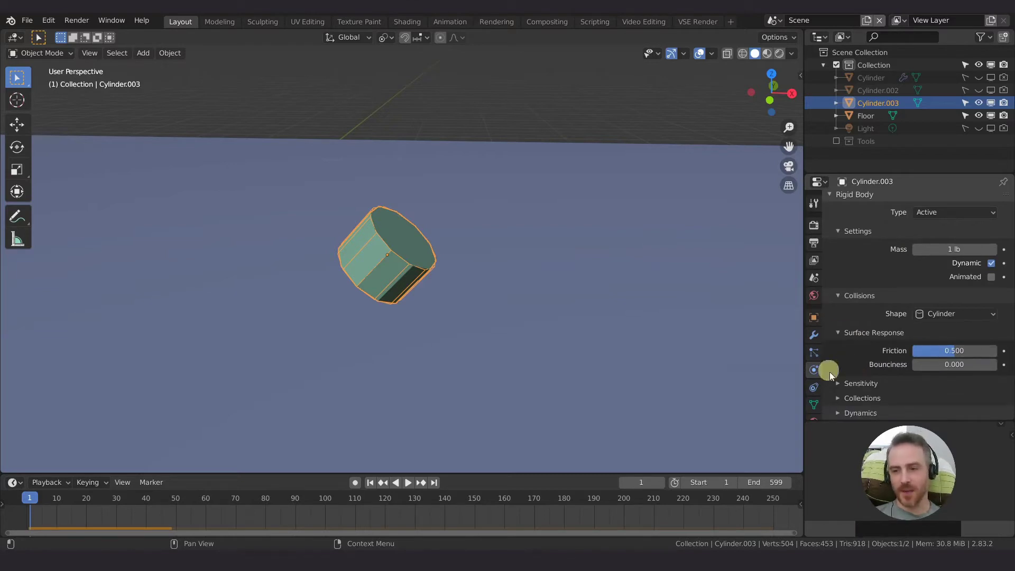
{"action": "scroll", "coordinate": [497, 284], "scroll_direction": "down", "scroll_amount": 3}
Play the rigid body simulation until the cylinder lands on the floor, then stop playback
{"action": "middle_click_drag", "start_coordinate": [498, 281], "coordinate": [504, 280]}
{"action": "key", "text": "space"}
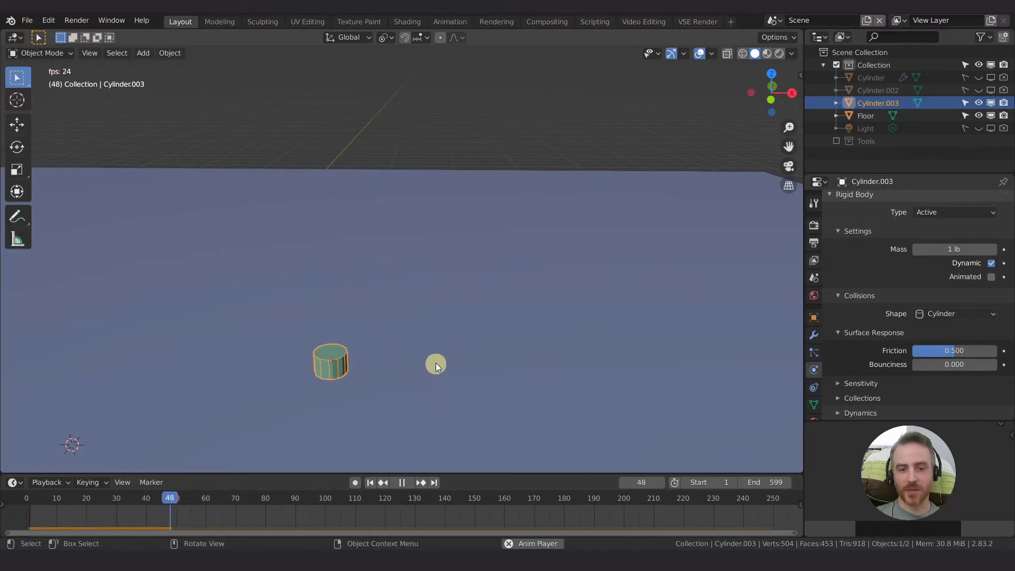
{"action": "key", "text": "space"}
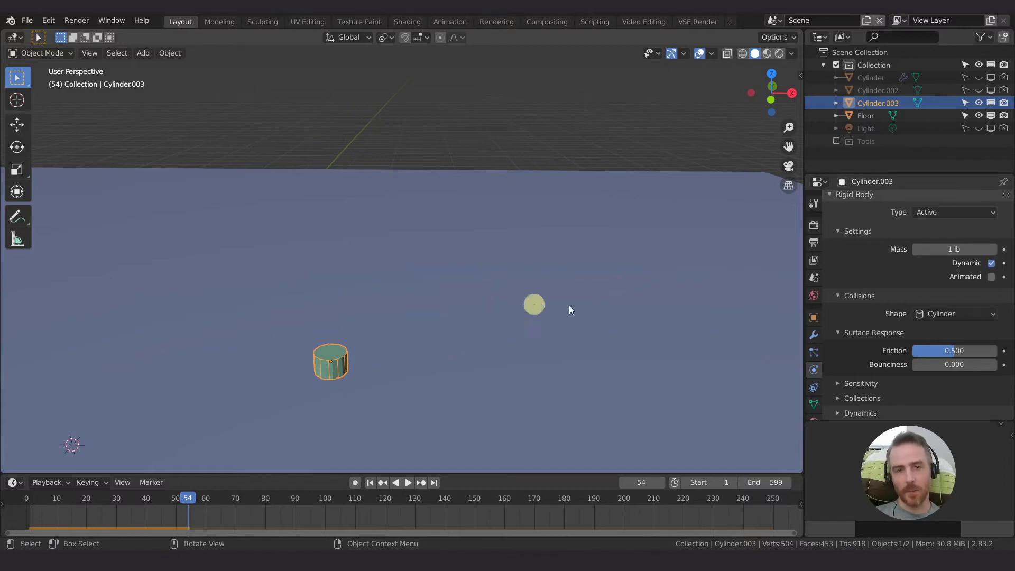
Set the cylinder's rigid body bounciness to 0.5
{"action": "left_click", "coordinate": [944, 364]}
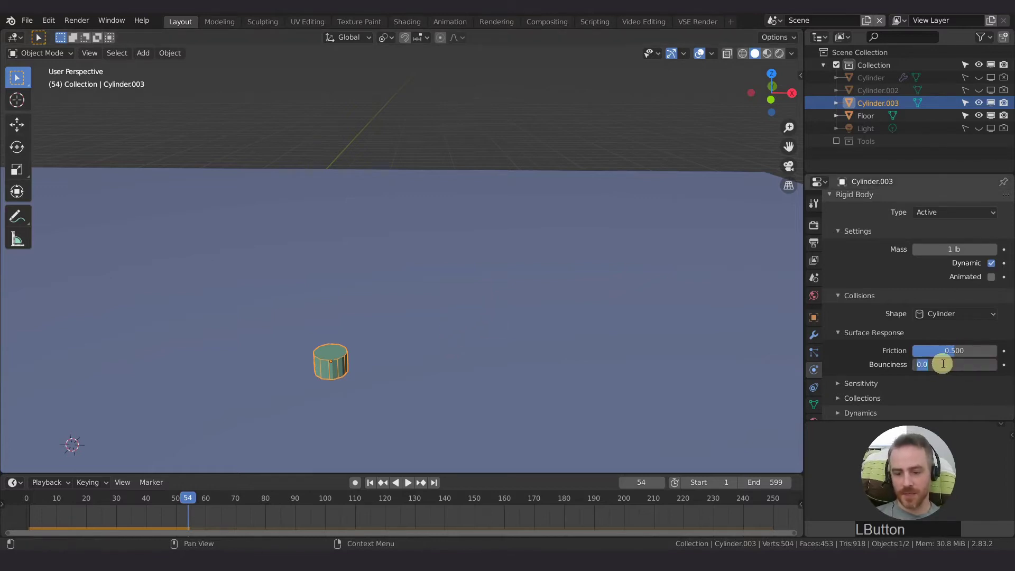
{"action": "type", "text": ".5"}
{"action": "key", "text": "KP_Enter"}
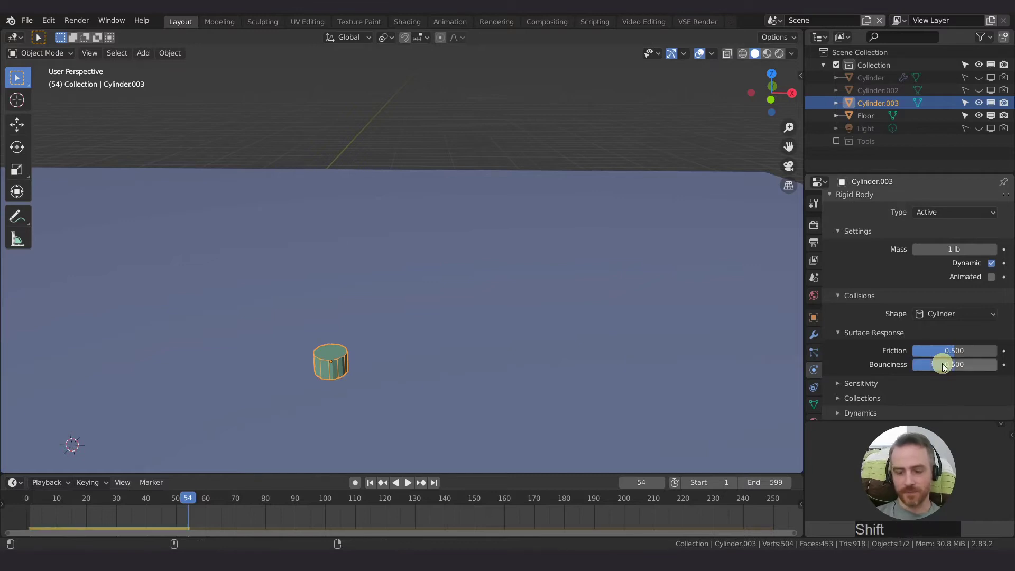
Replay the simulation twice from the first frame to examine how the cylinder hits the floor
{"action": "key", "text": "shift+Left"}
{"action": "key", "text": "space"}
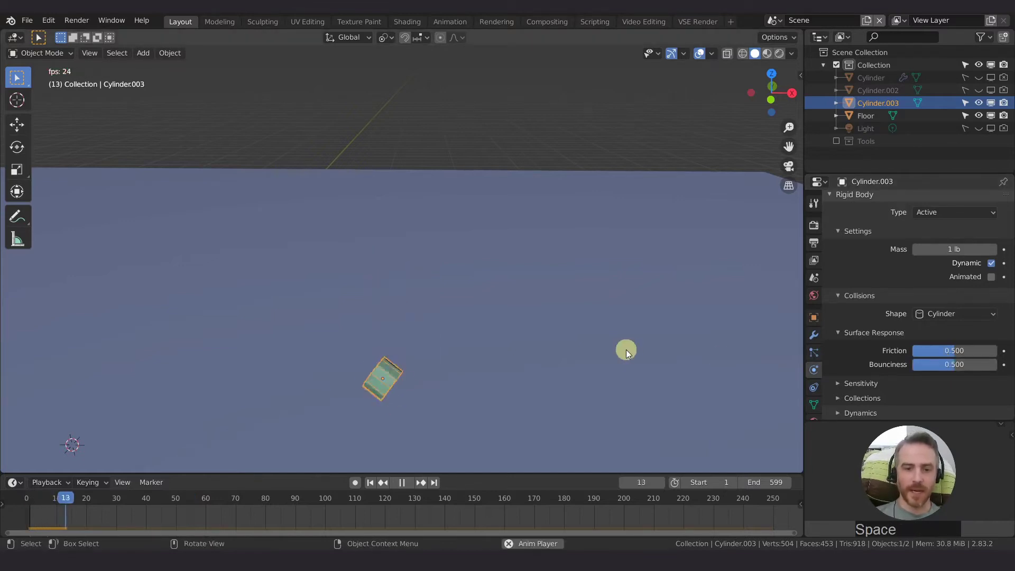
{"action": "middle_click_drag", "start_coordinate": [406, 375], "coordinate": [424, 315], "text": "shift"}
{"action": "key", "text": "space"}
{"action": "key", "text": "shift+Left"}
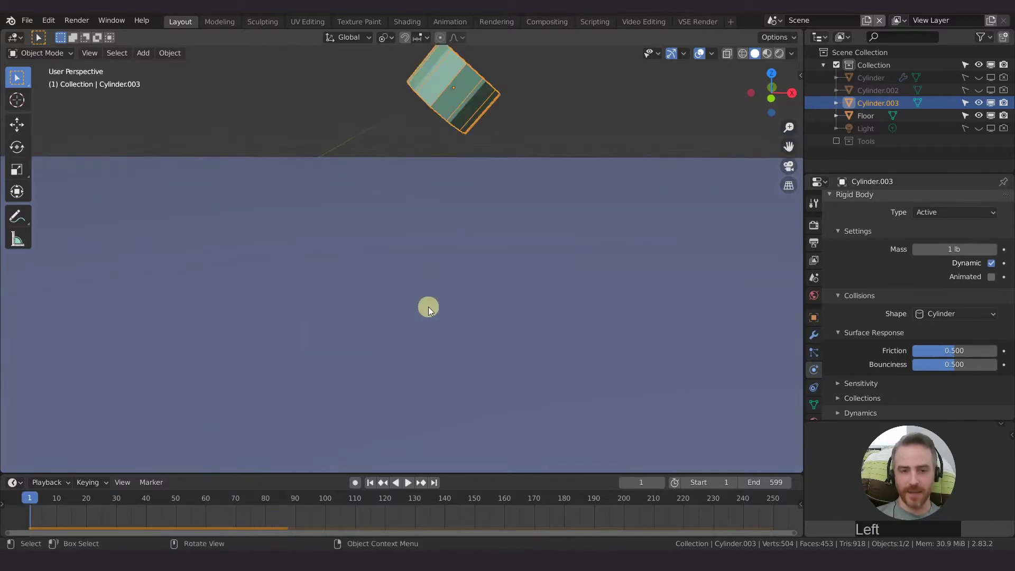
{"action": "key", "text": "space"}
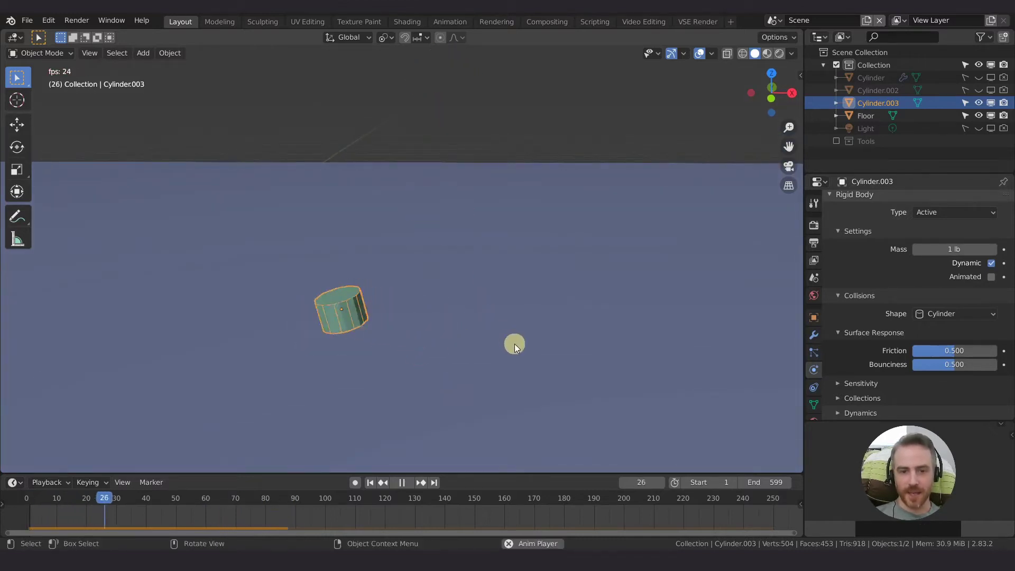
{"action": "key", "text": "space"}
Return to the first frame, raise the cylinder's bounciness to 1, and play the simulation
{"action": "key", "text": "shift+Left"}
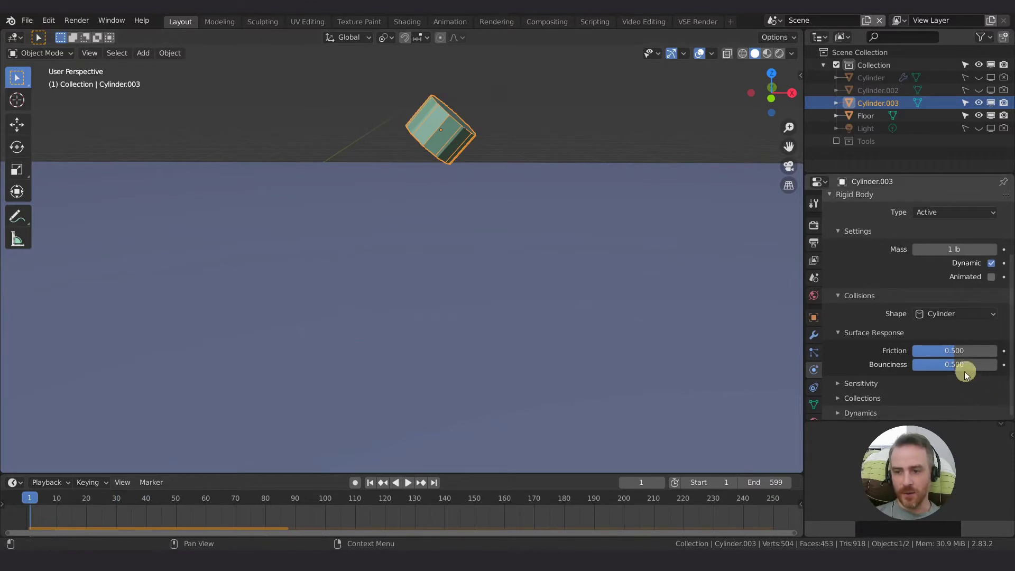
{"action": "left_click_drag", "start_coordinate": [963, 370], "coordinate": [816, 368]}
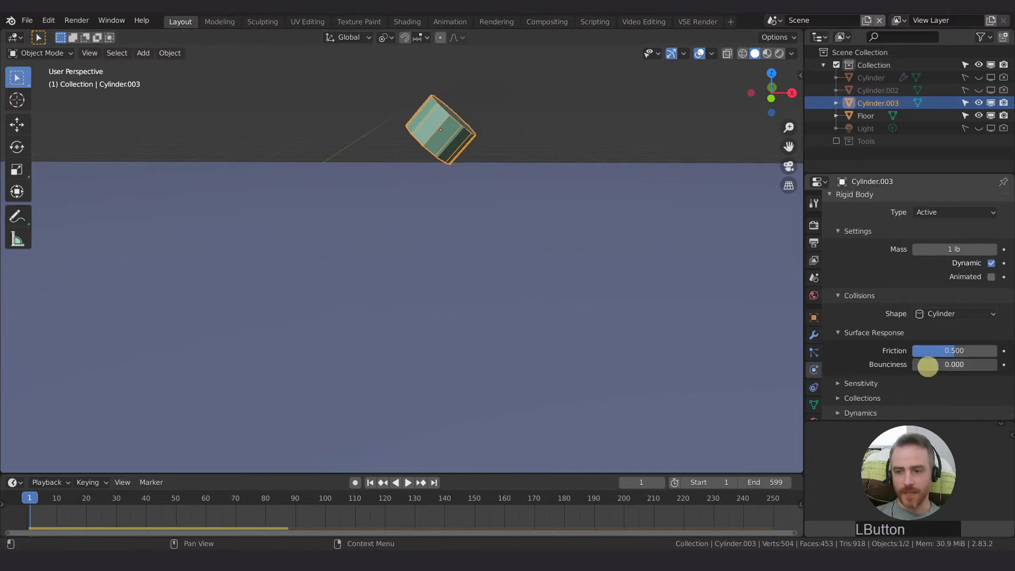
{"action": "left_click_drag", "start_coordinate": [927, 364], "coordinate": [1002, 365]}
{"action": "key", "text": "space"}
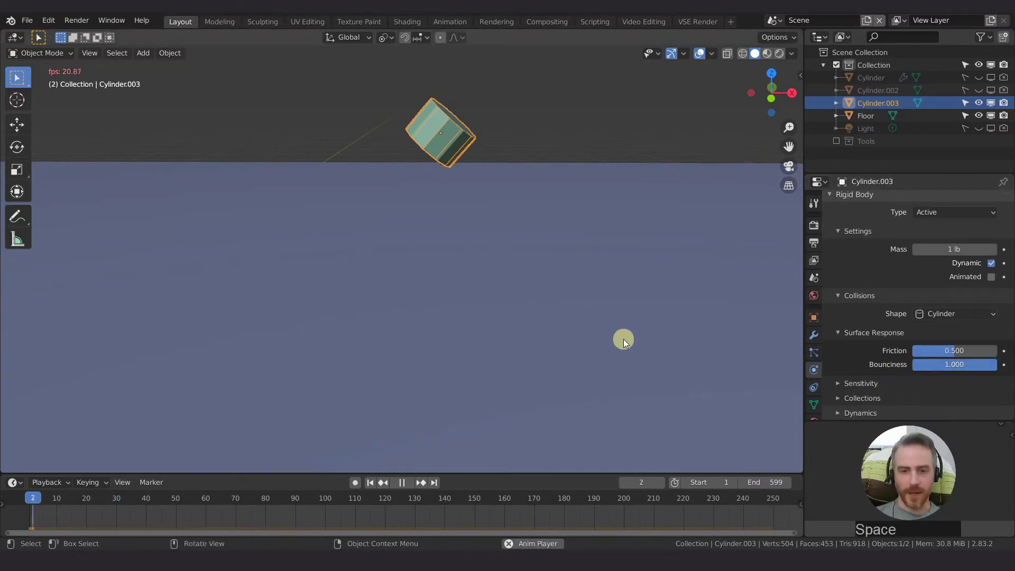
{"action": "key", "text": "space"}
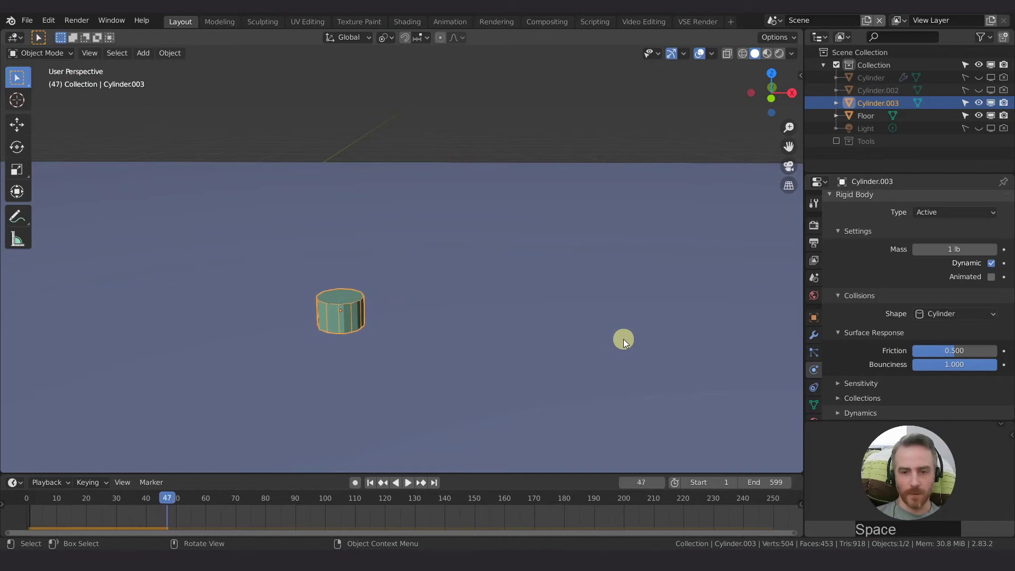
Set the cylinder's bounciness to 20 and replay the simulation from the first frame
{"action": "left_click", "coordinate": [972, 365]}
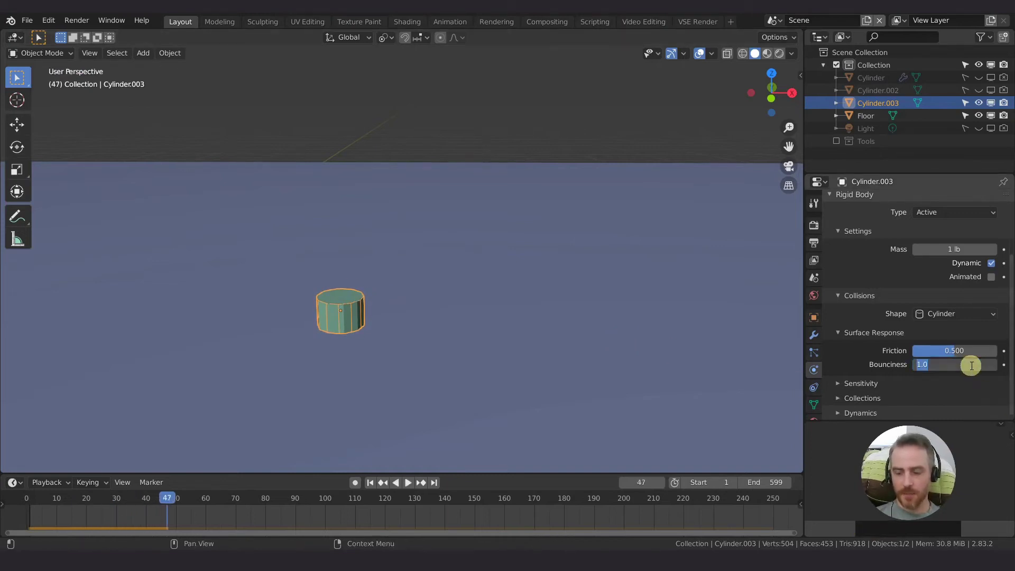
{"action": "type", "text": "20"}
{"action": "key", "text": "Return"}
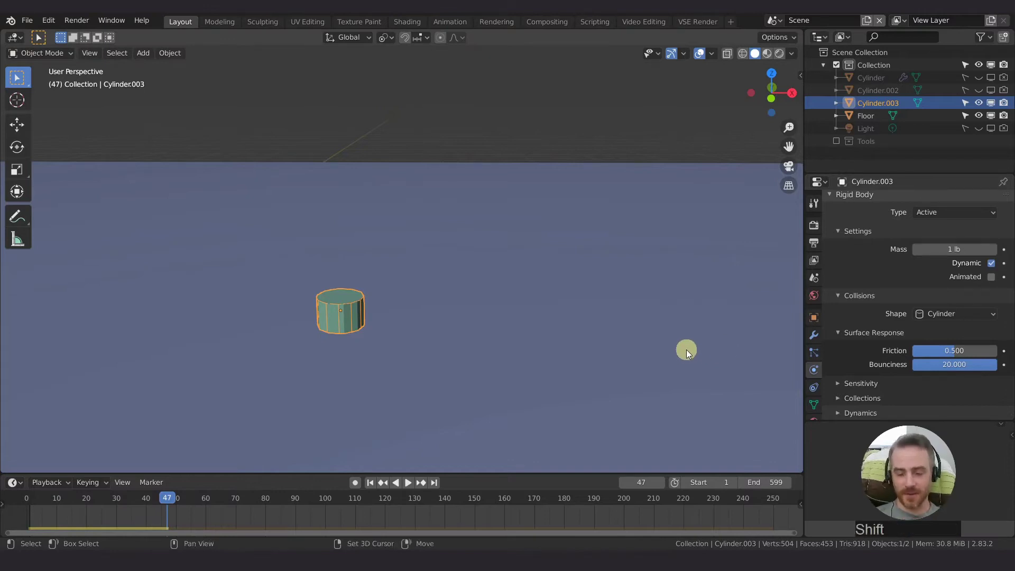
{"action": "key", "text": "shift+Left"}
{"action": "key", "text": "space"}
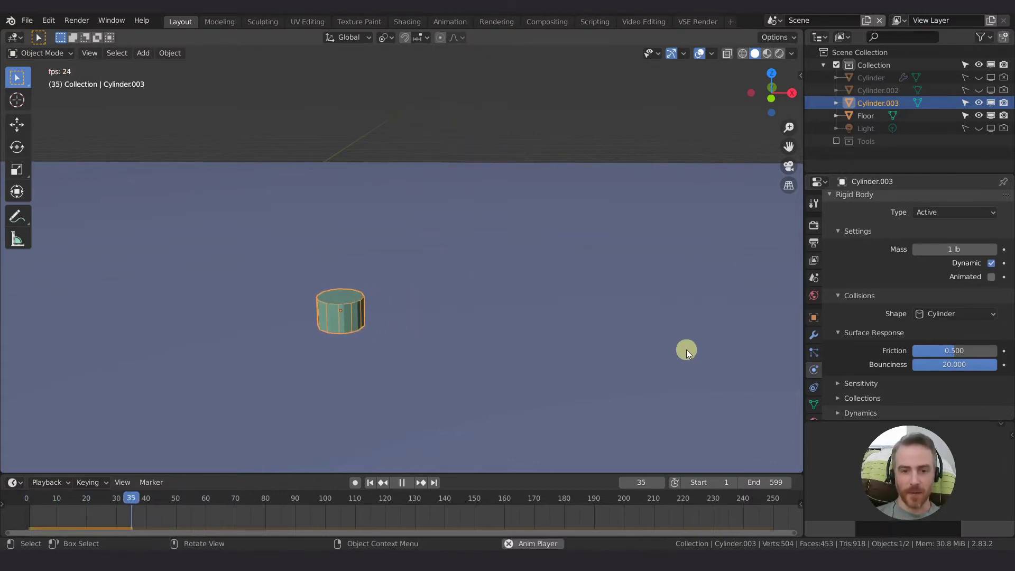
{"action": "key", "text": "space"}
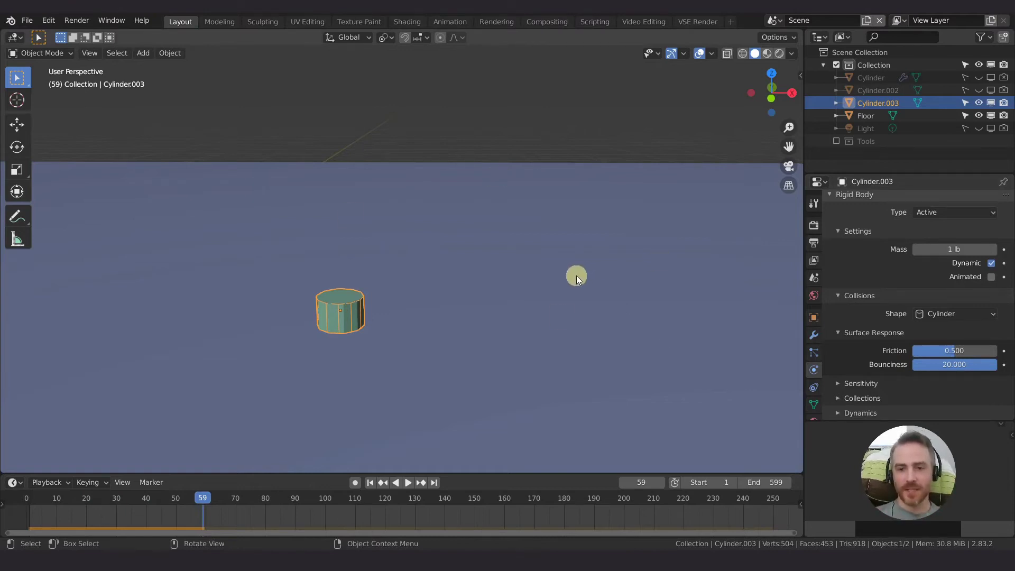
Select the floor and set its rigid body bounciness to 0.5
{"action": "left_click", "coordinate": [577, 277]}
{"action": "left_click", "coordinate": [919, 371]}
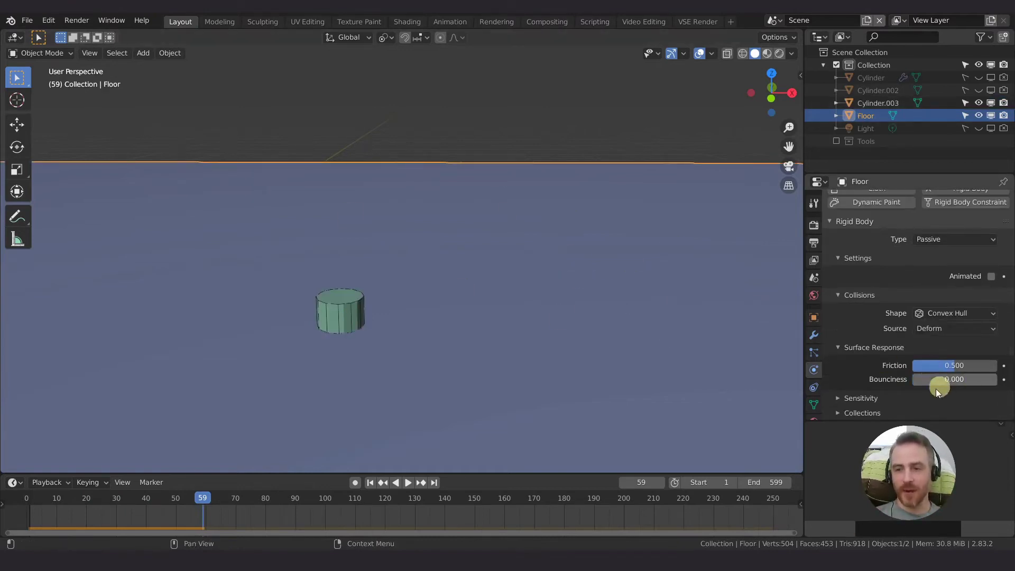
{"action": "left_click", "coordinate": [947, 380]}
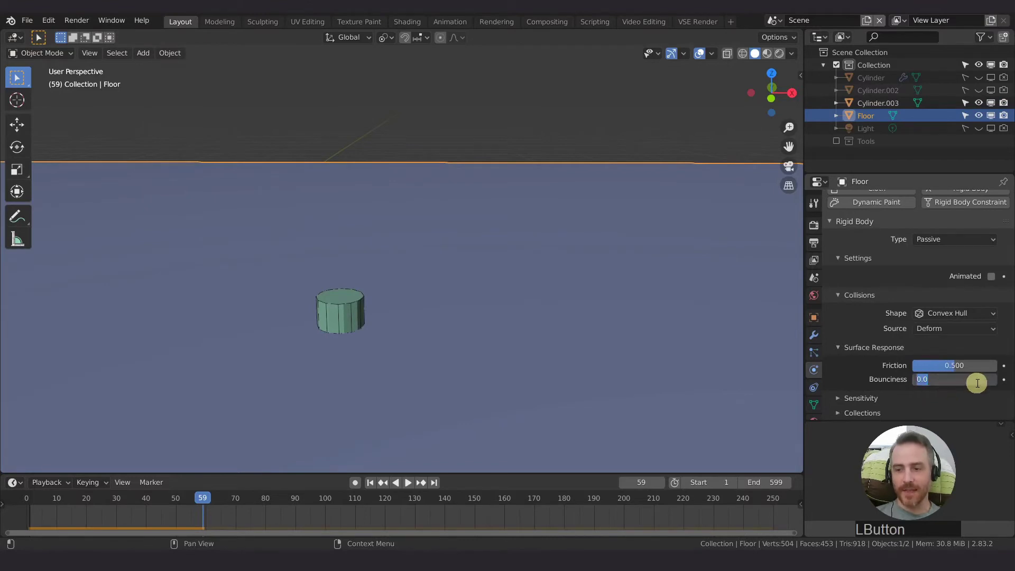
{"action": "type", "text": ".5"}
{"action": "key", "text": "KP_Enter"}
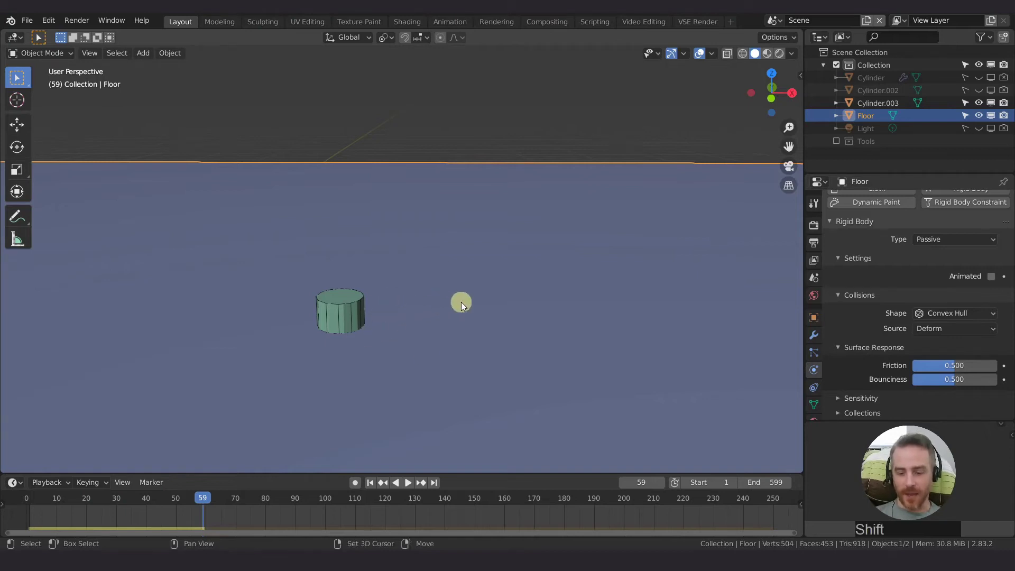
Replay the simulation from the first frame, including from a wider view, to examine the cylinder's bounce
{"action": "key", "text": "shift+Left"}
{"action": "key", "text": "space"}
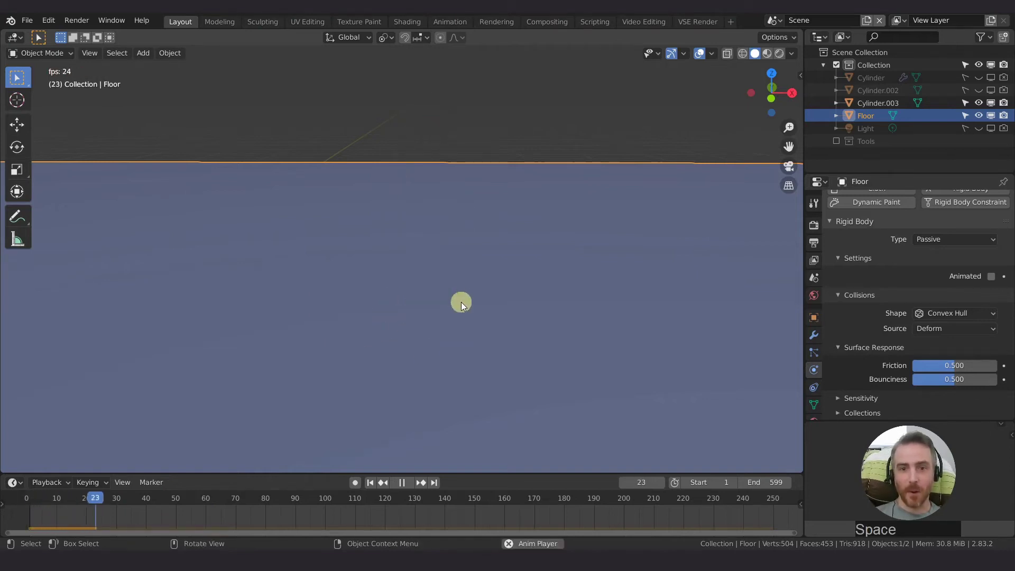
{"action": "key", "text": "space"}
{"action": "middle_click_drag", "start_coordinate": [461, 302], "coordinate": [411, 249]}
{"action": "key", "text": "shift+Left"}
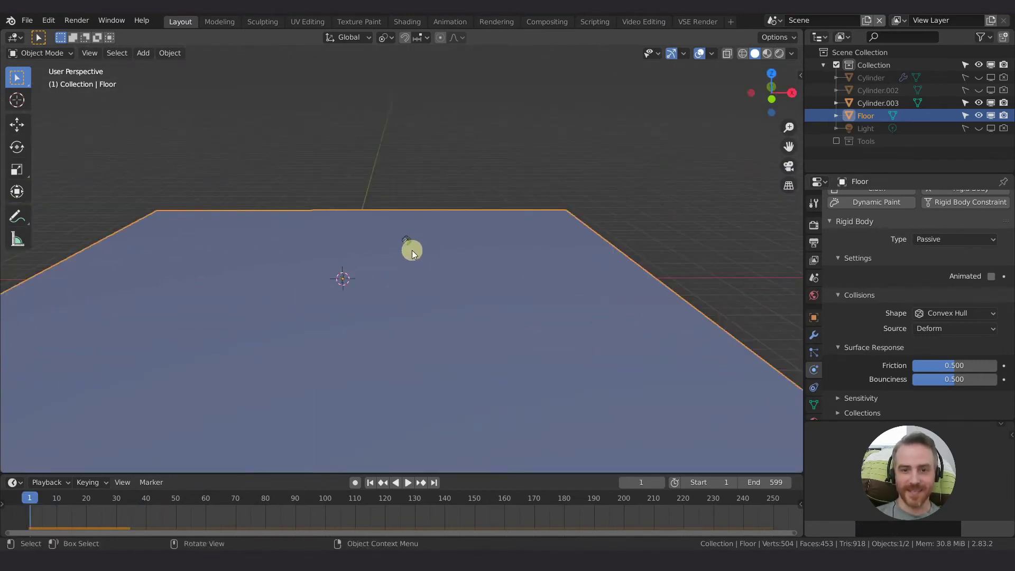
{"action": "key", "text": "space"}
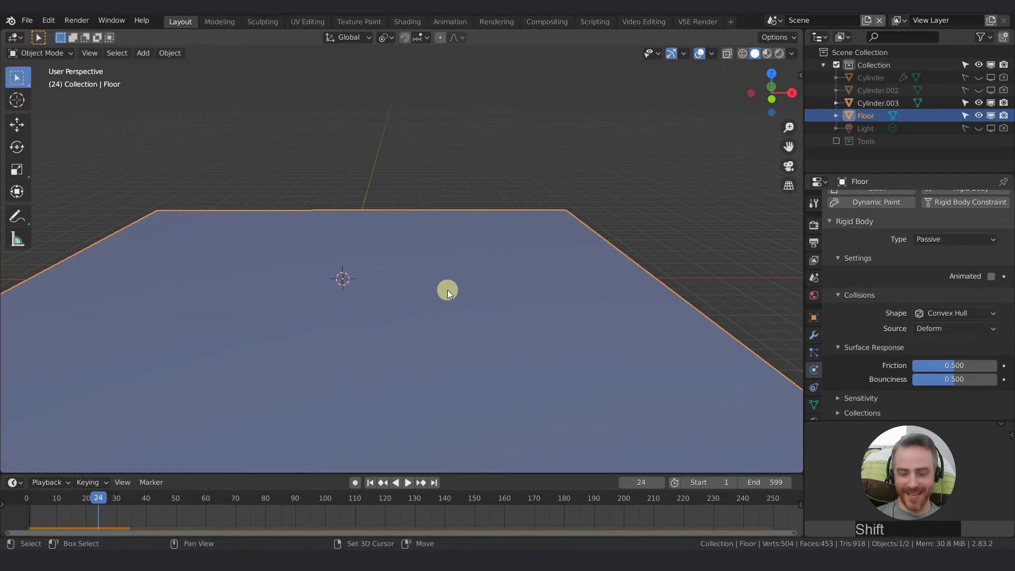
Return to the first frame, set the cylinder's bounciness to 0.5, and play the simulation
{"action": "key", "text": "shift+Left"}
{"action": "middle_click_drag", "start_coordinate": [448, 290], "coordinate": [446, 253]}
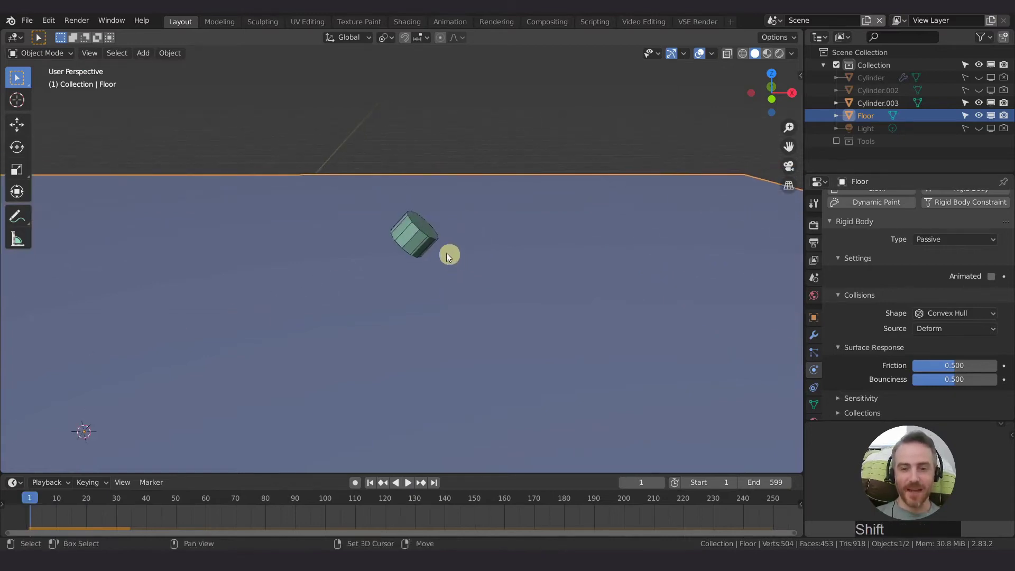
{"action": "left_click", "coordinate": [426, 236]}
{"action": "left_click", "coordinate": [960, 391]}
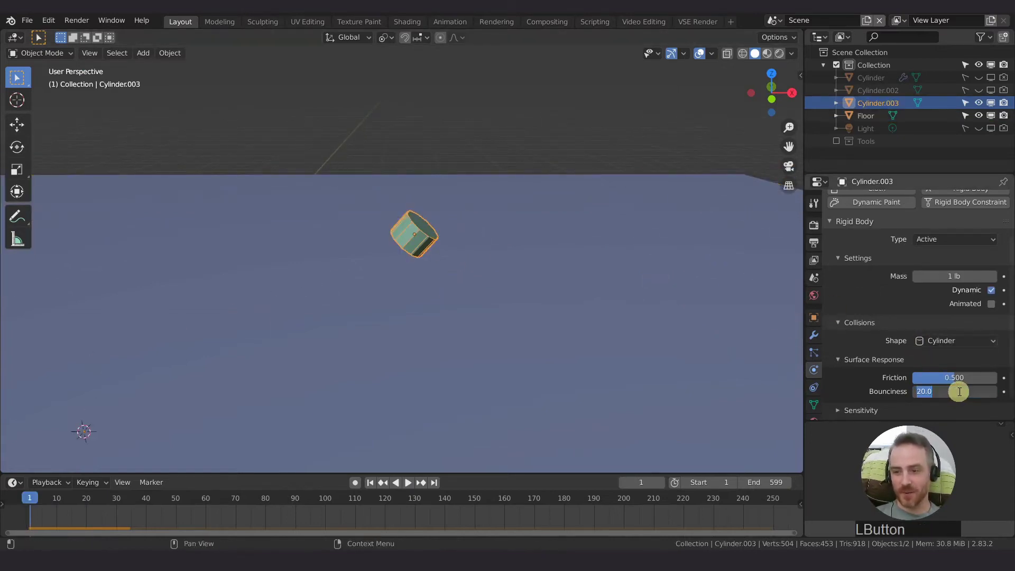
{"action": "type", "text": ".5"}
{"action": "key", "text": "Return"}
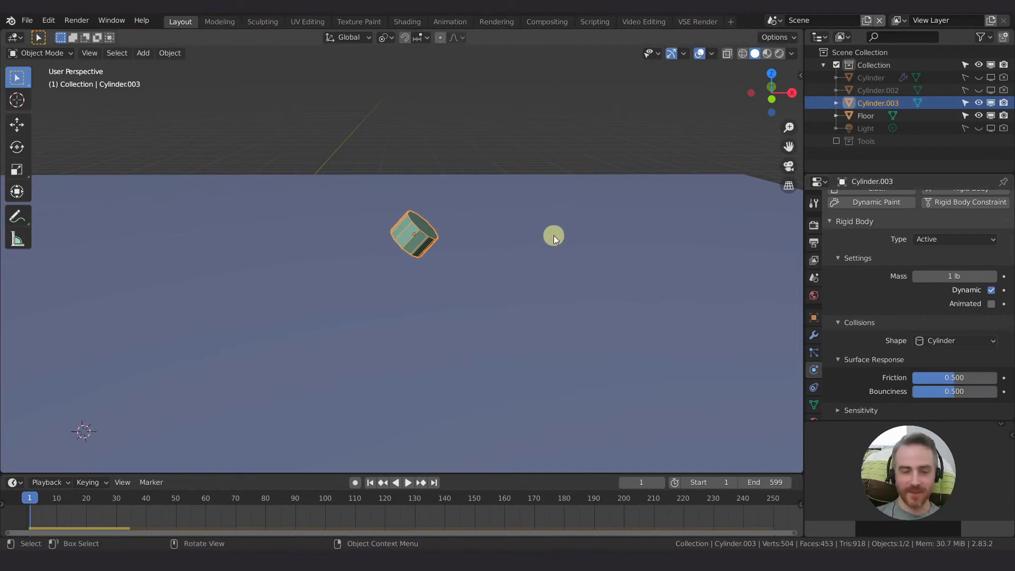
{"action": "key", "text": "space"}
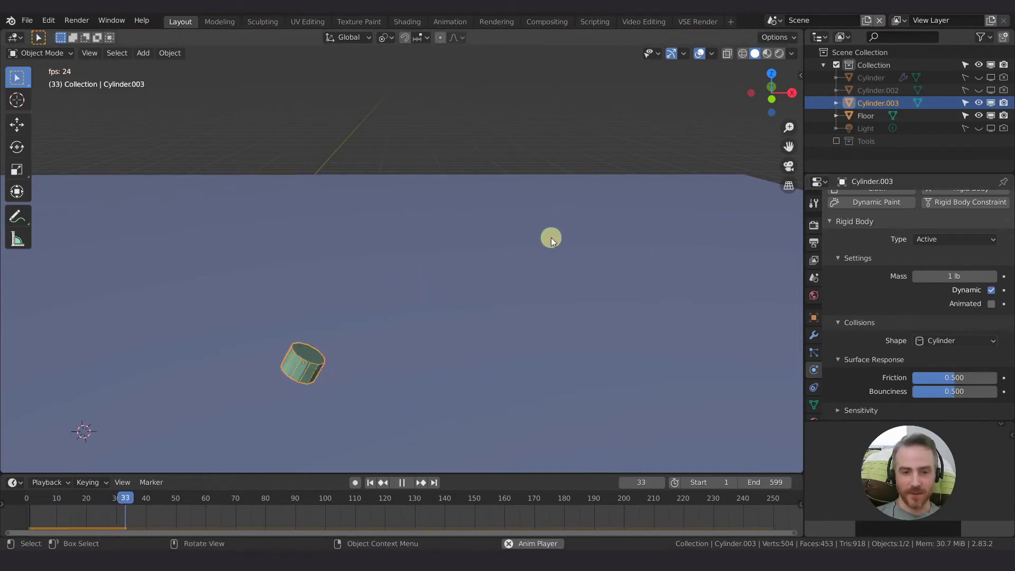
{"action": "key", "text": "space"}
Set the cylinder's bounciness to 1 and replay the simulation from the first frame
{"action": "middle_click_drag", "start_coordinate": [351, 345], "coordinate": [379, 301], "text": "shift"}
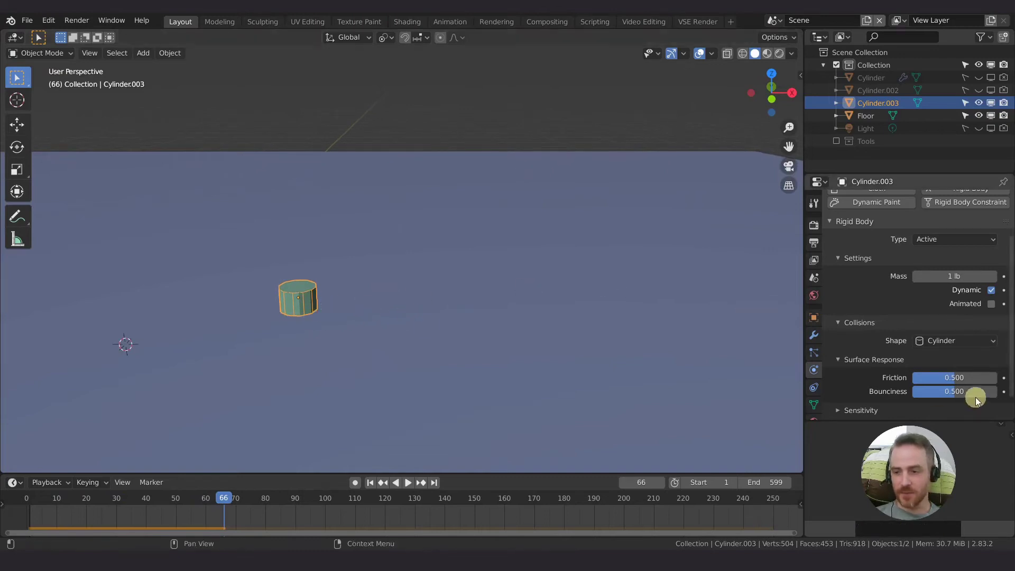
{"action": "left_click", "coordinate": [946, 390]}
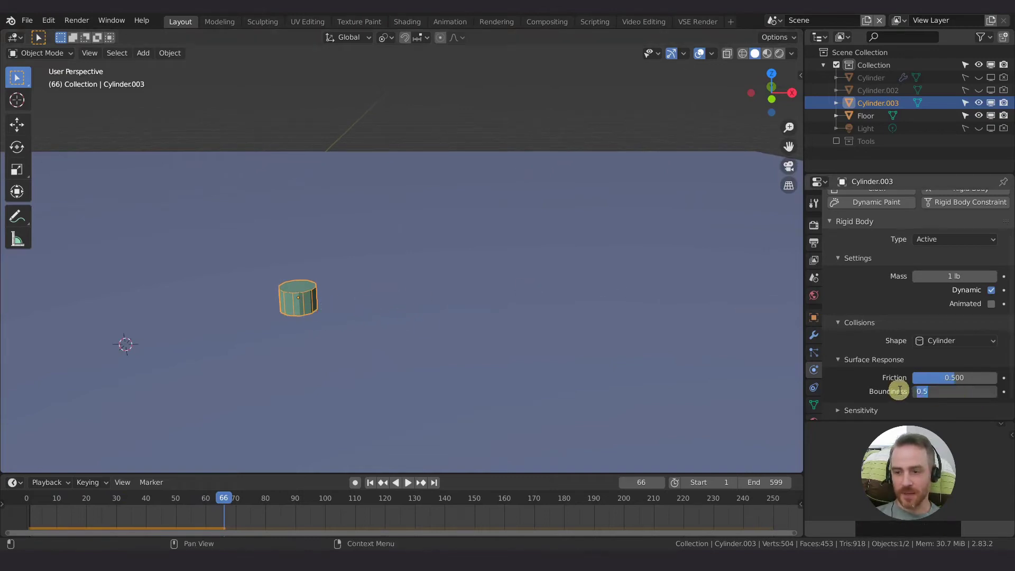
{"action": "type", "text": "1"}
{"action": "key", "text": "KP_Enter"}
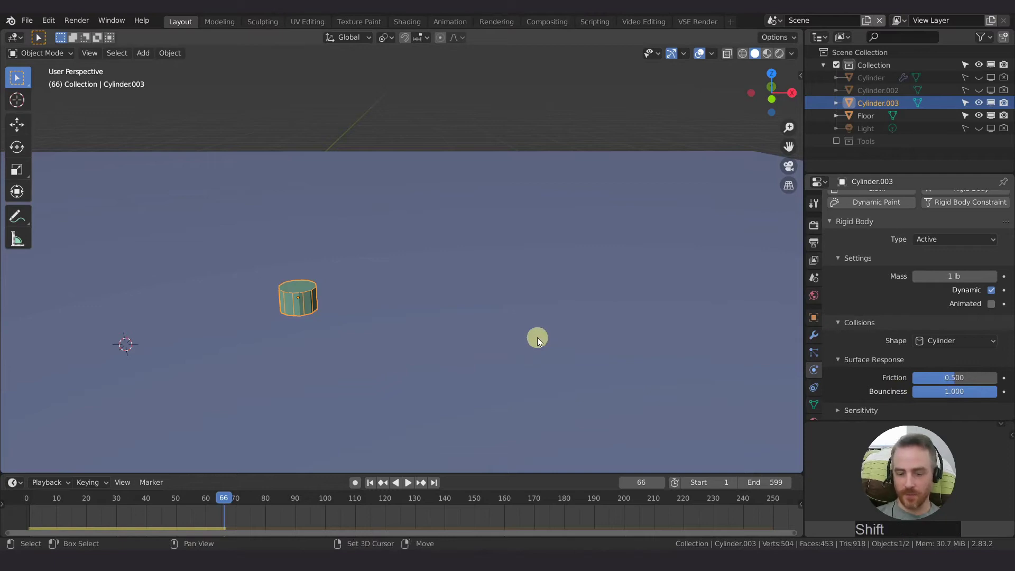
{"action": "key", "text": "shift+Left"}
{"action": "key", "text": "space"}
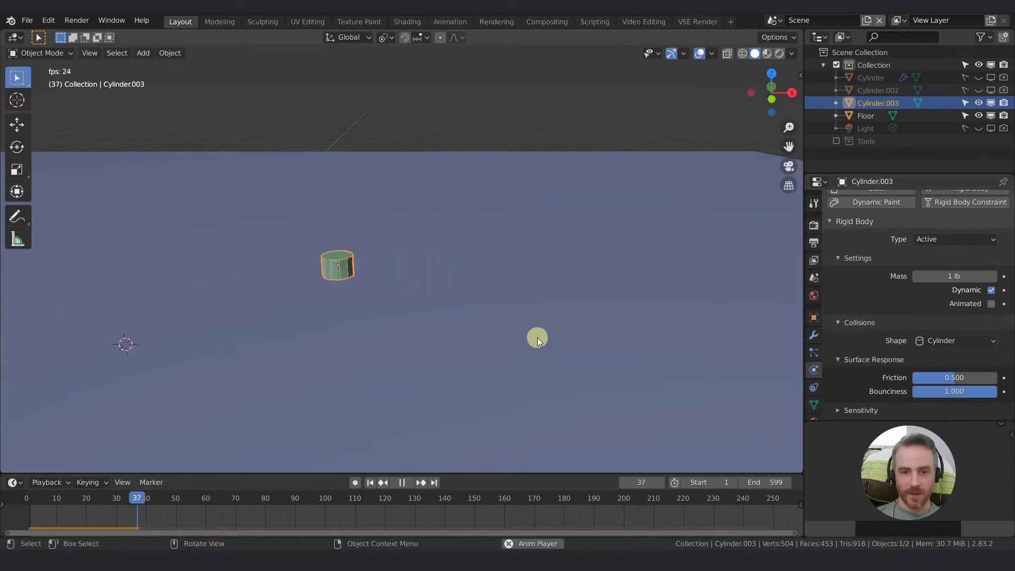
{"action": "key", "text": "space"}
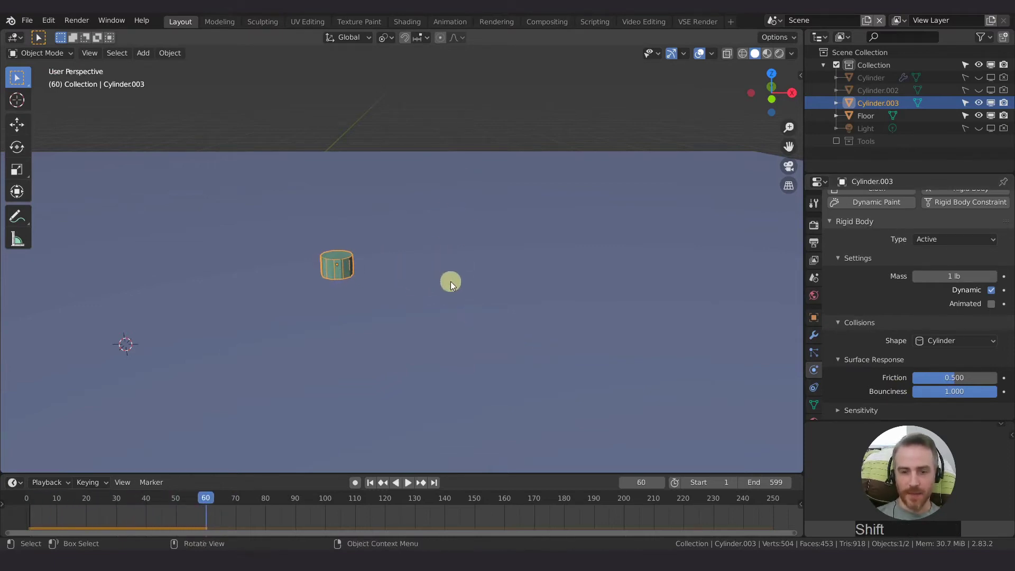
Select the floor and raise its rigid body bounciness to 1
{"action": "left_click", "coordinate": [451, 282]}
{"action": "left_click_drag", "start_coordinate": [954, 383], "coordinate": [37, 378]}
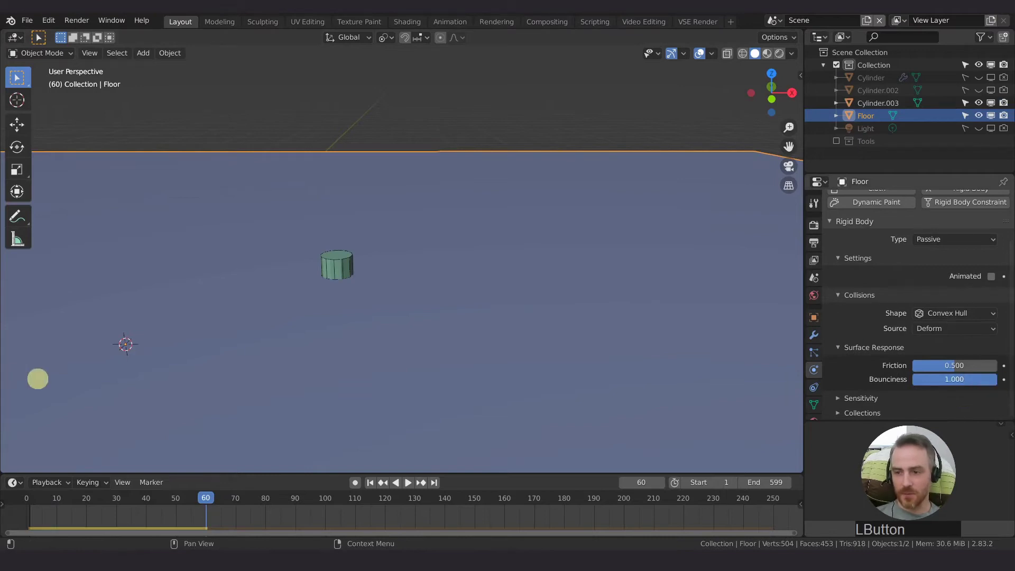
Replay the simulation from the first frame to examine the cylinder's bounce on the floor, and return to the first frame
{"action": "key", "text": "shift+Left"}
{"action": "key", "text": "space"}
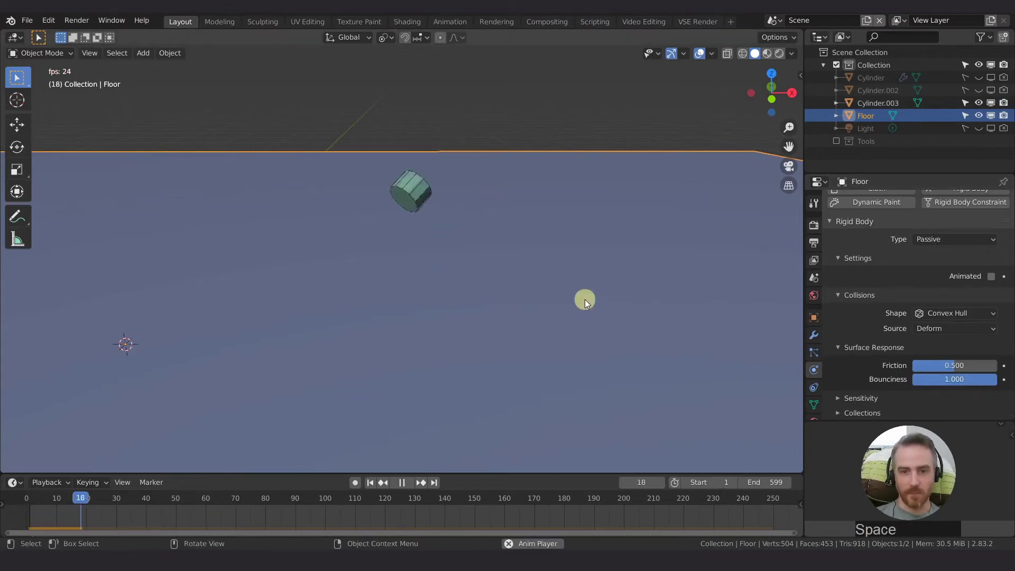
{"action": "middle_click_drag", "start_coordinate": [350, 288], "coordinate": [403, 219]}
{"action": "key", "text": "space"}
{"action": "key", "text": "shift+Left"}
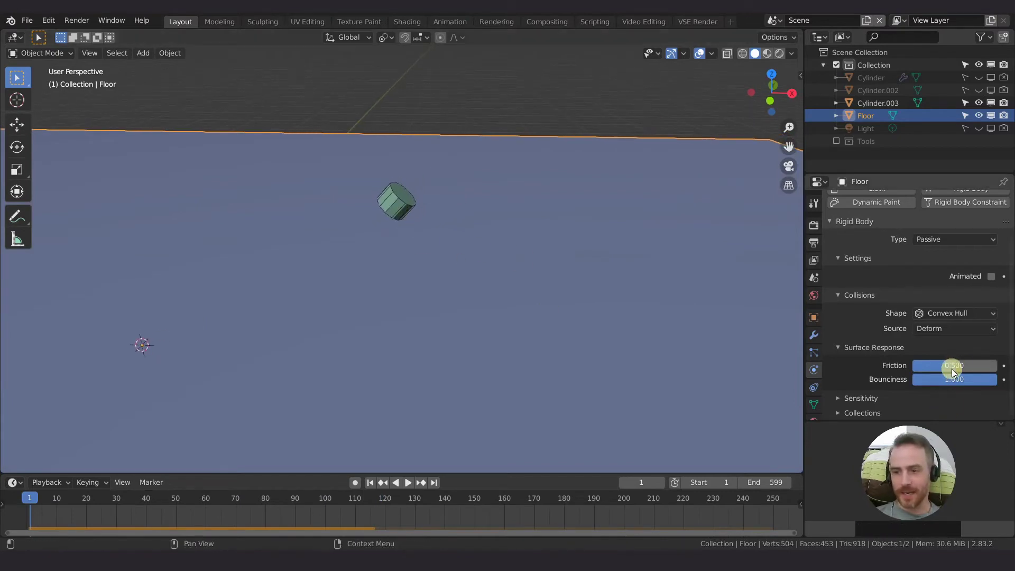
Set the rigid body friction to 1 on both the floor and the cylinder
{"action": "left_click_drag", "start_coordinate": [955, 366], "coordinate": [998, 365]}
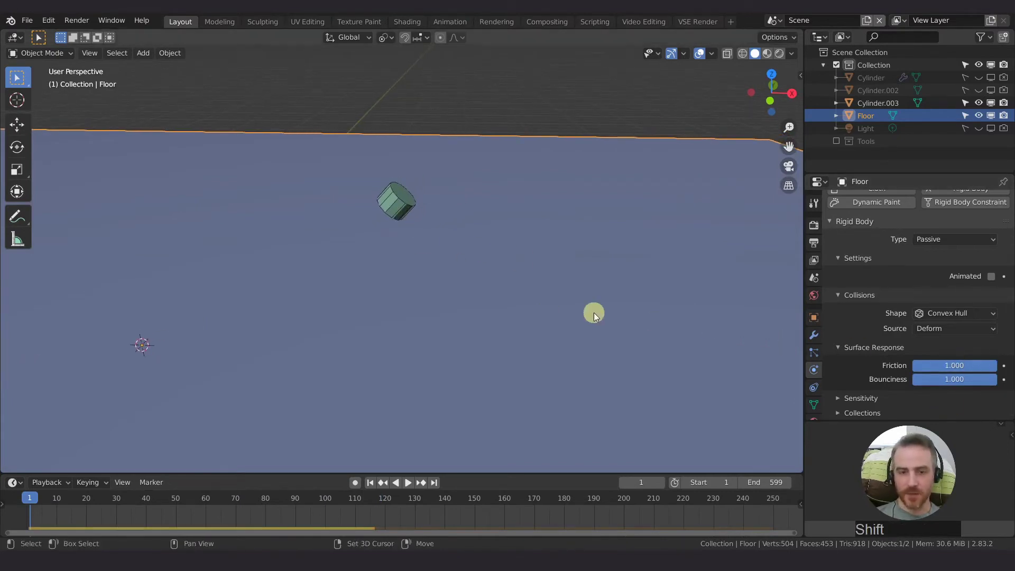
{"action": "left_click", "coordinate": [397, 201]}
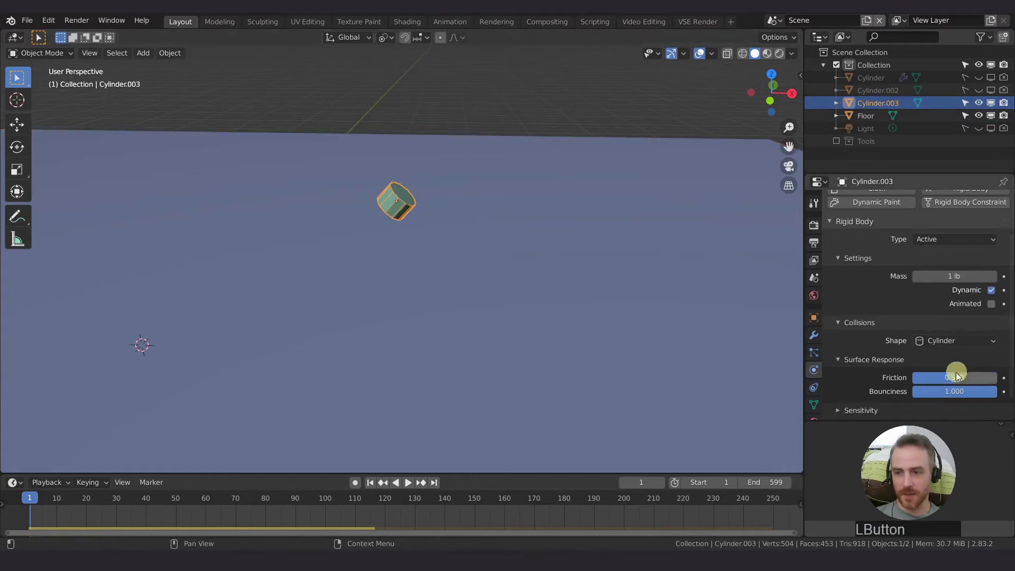
{"action": "left_click_drag", "start_coordinate": [957, 376], "coordinate": [1004, 378]}
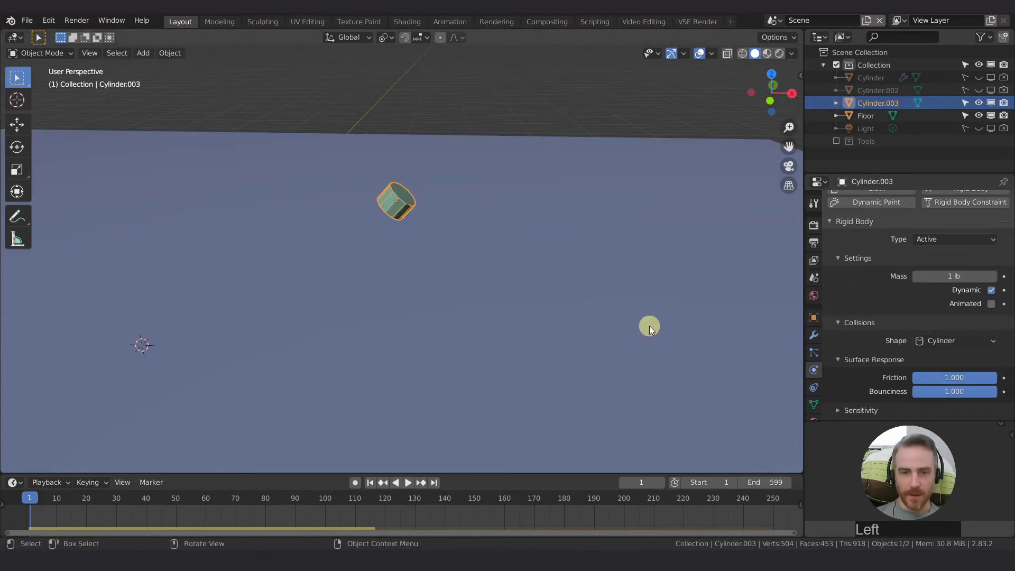
Play the simulation with full friction, following the cylinder across the floor in a wider view, and return to the first frame
{"action": "key", "text": "space"}
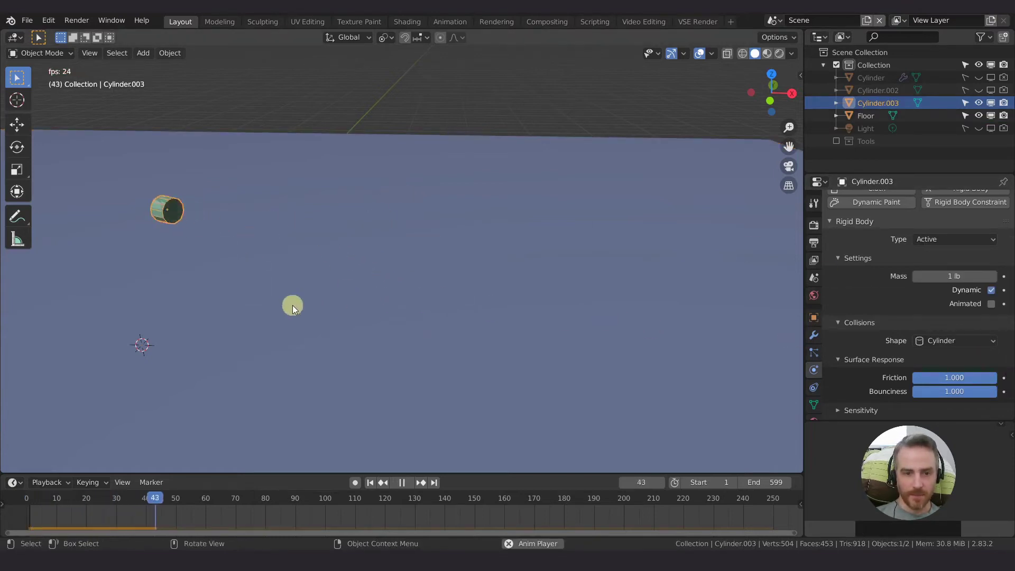
{"action": "scroll", "coordinate": [293, 305], "scroll_direction": "down", "scroll_amount": 4}
{"action": "scroll", "coordinate": [209, 300], "scroll_direction": "down", "scroll_amount": 2}
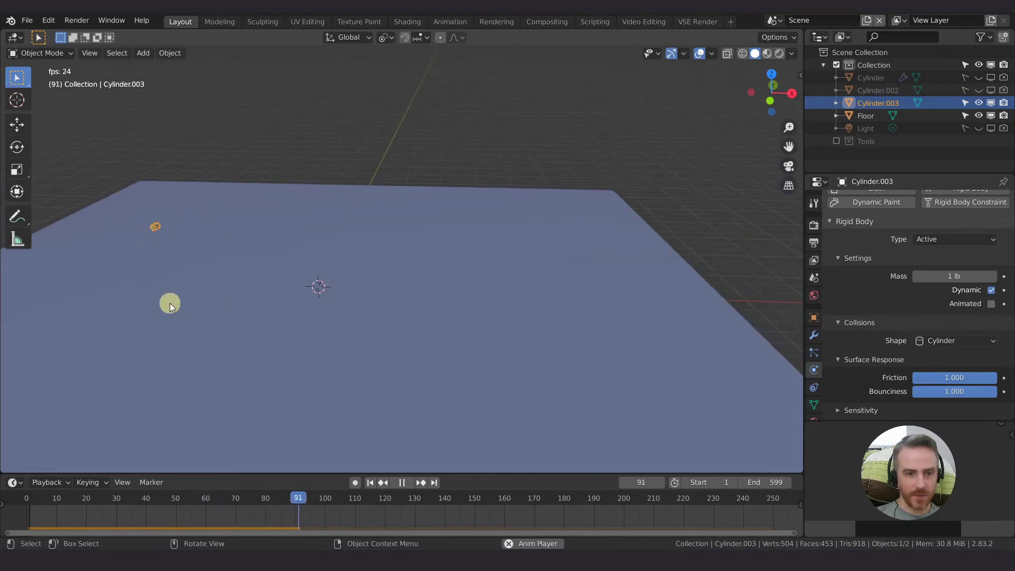
{"action": "key", "text": "space"}
{"action": "middle_click_drag", "start_coordinate": [175, 303], "coordinate": [251, 317]}
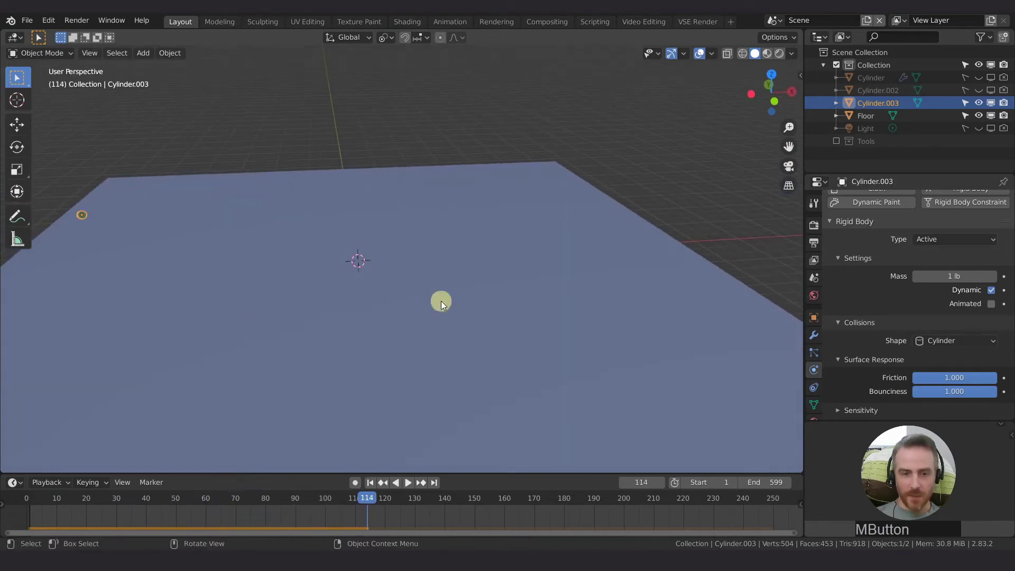
{"action": "middle_click_drag", "start_coordinate": [442, 301], "coordinate": [421, 283]}
{"action": "key", "text": "shift+Left"}
{"action": "scroll", "coordinate": [433, 217], "scroll_direction": "up", "scroll_amount": 2}
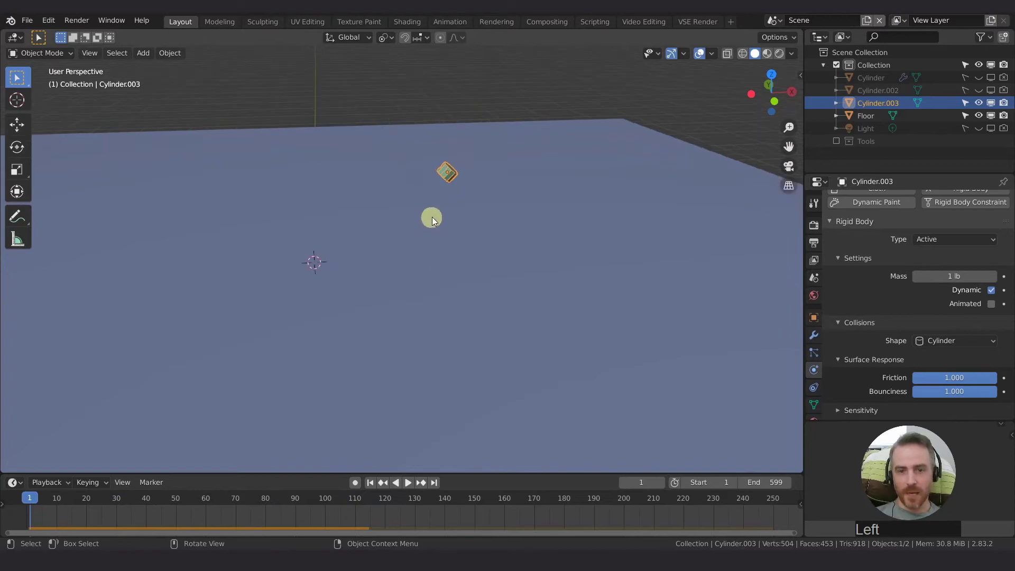
Set the rigid body friction to 0 on both the cylinder and the floor
{"action": "middle_click_drag", "start_coordinate": [458, 199], "coordinate": [410, 247], "text": "shift"}
{"action": "left_click_drag", "start_coordinate": [984, 377], "coordinate": [852, 374]}
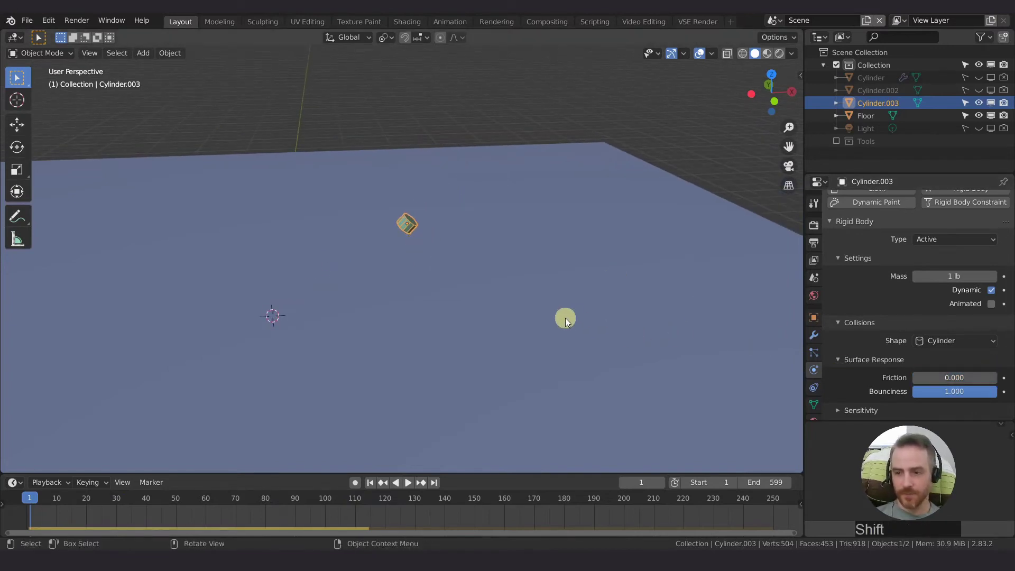
{"action": "left_click", "coordinate": [566, 318]}
{"action": "left_click_drag", "start_coordinate": [984, 366], "coordinate": [712, 329]}
Play the frictionless simulation, view it from another angle, and replay it from the first frame, pausing around frame 58
{"action": "key", "text": "space"}
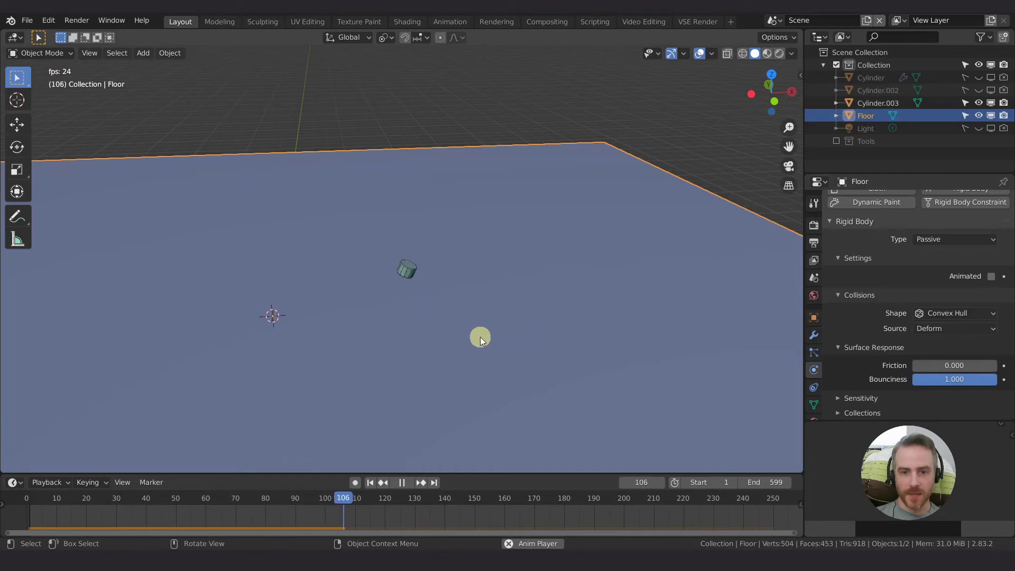
{"action": "middle_click_drag", "start_coordinate": [480, 336], "coordinate": [524, 314]}
{"action": "middle_click_drag", "start_coordinate": [425, 328], "coordinate": [466, 278], "text": "shift"}
{"action": "key", "text": "space"}
{"action": "key", "text": "shift+Left"}
{"action": "key", "text": "space"}
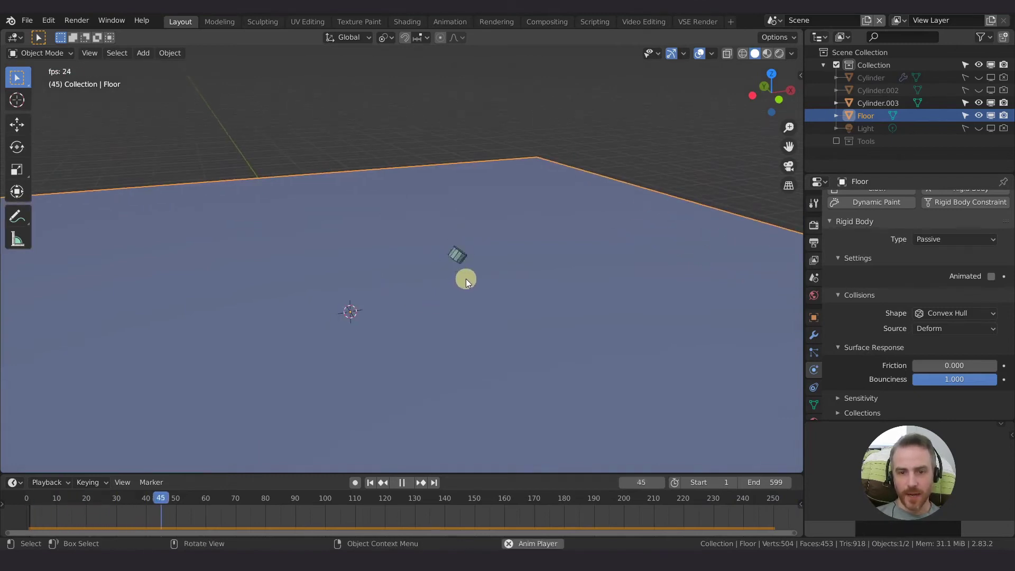
{"action": "key", "text": "space"}
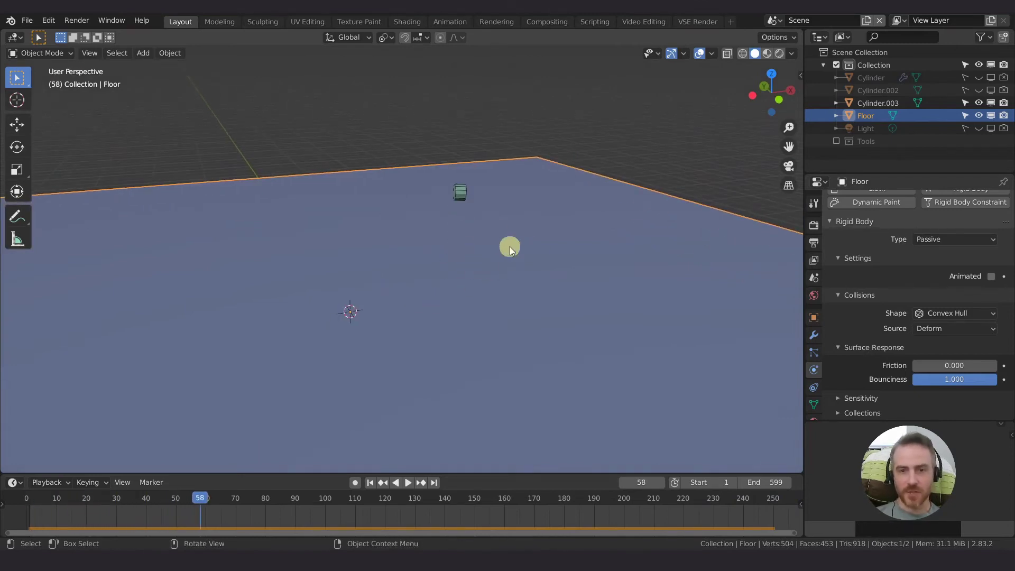
Inspect the floor's mesh in Edit Mode, return to Object Mode, and examine the paused cylinder from other angles
{"action": "key", "text": "Tab"}
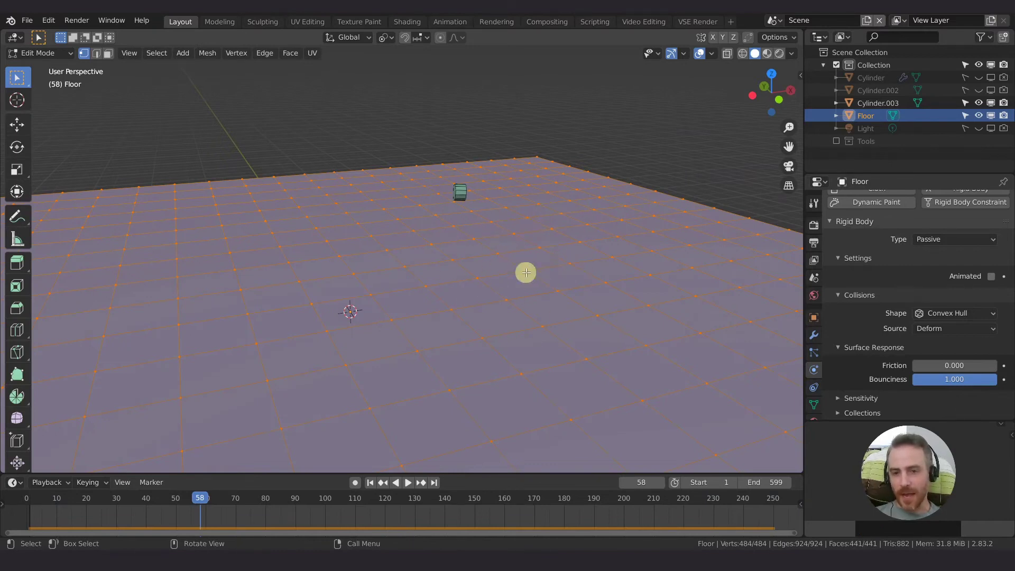
{"action": "key", "text": "Tab"}
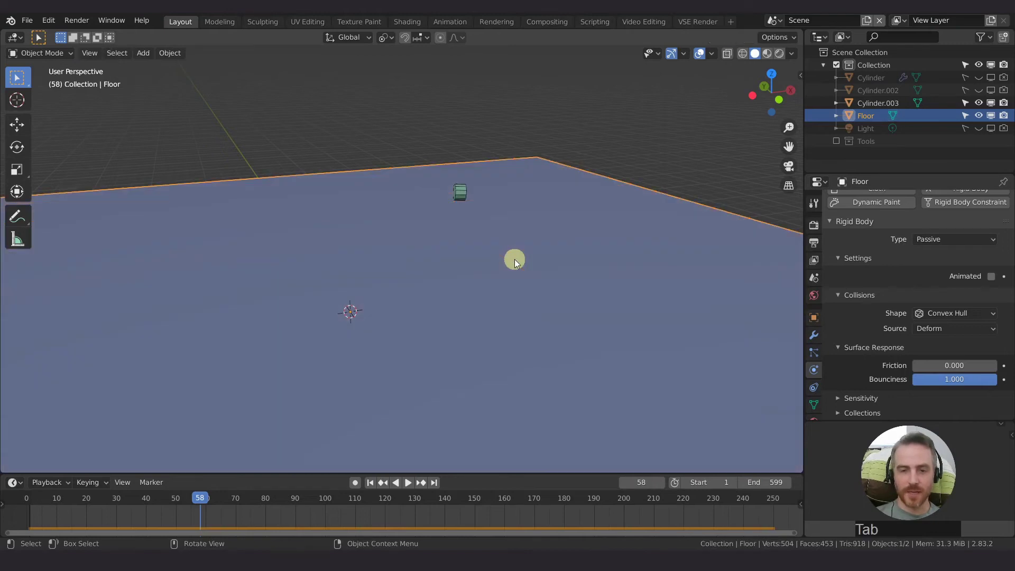
{"action": "middle_click_drag", "start_coordinate": [515, 258], "coordinate": [458, 249], "text": "shift"}
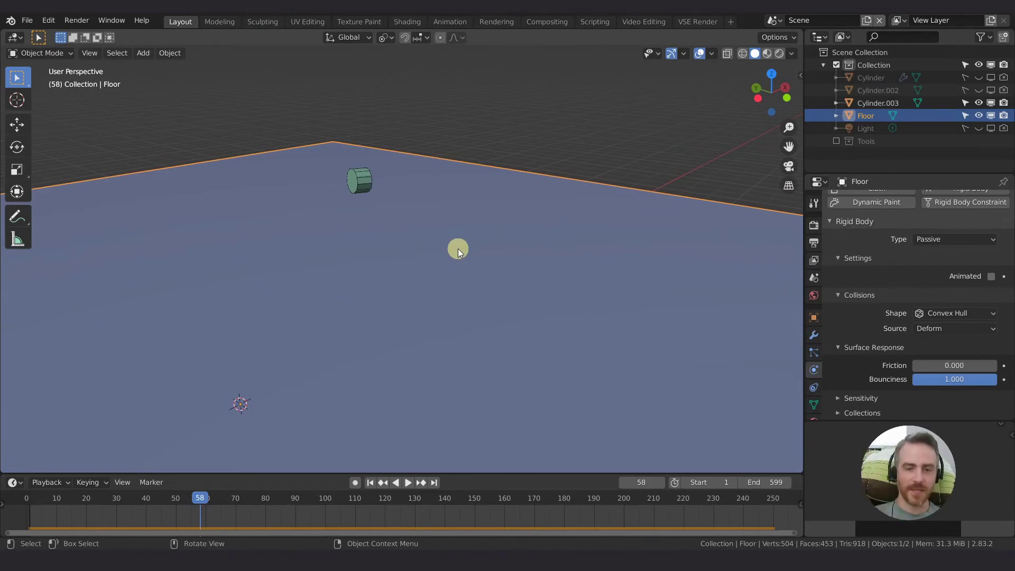
{"action": "middle_click_drag", "start_coordinate": [459, 248], "coordinate": [486, 244]}
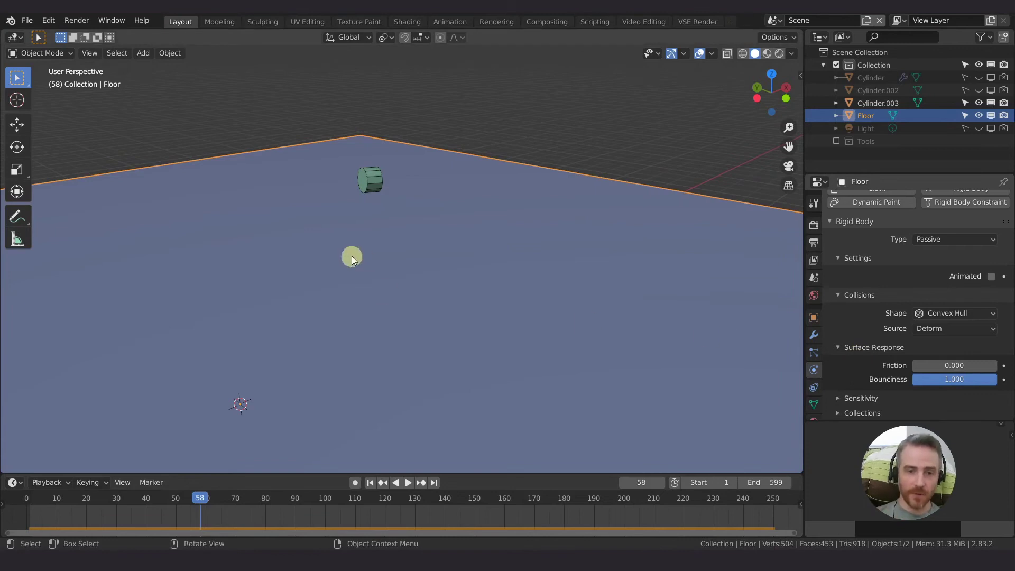
{"action": "middle_click_drag", "start_coordinate": [351, 256], "coordinate": [447, 237]}
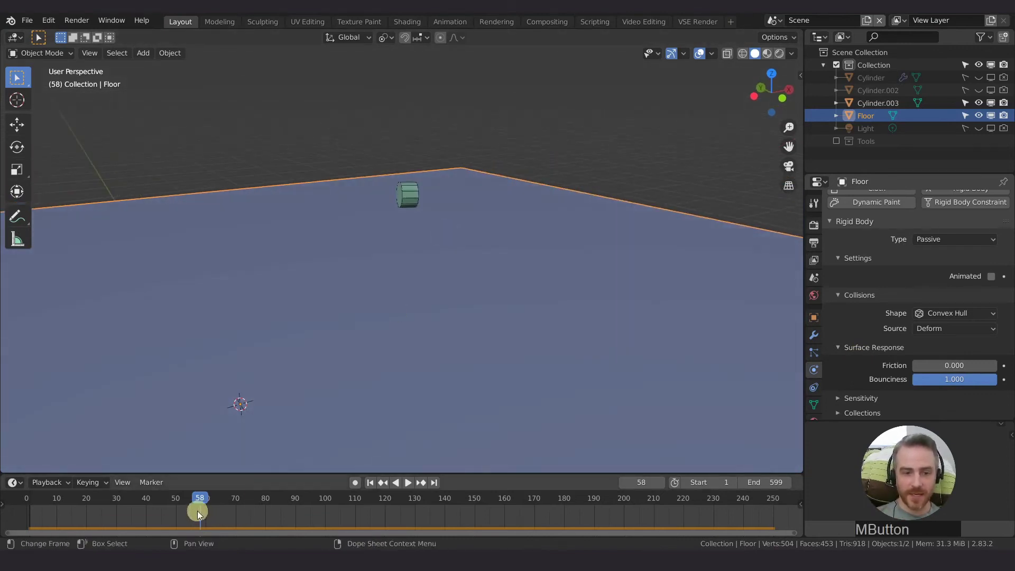
Scrub the timeline back to frame 43 to examine how the cylinder hits the floor
{"action": "key", "text": "space"}
{"action": "left_click_drag", "start_coordinate": [197, 497], "coordinate": [169, 497]}
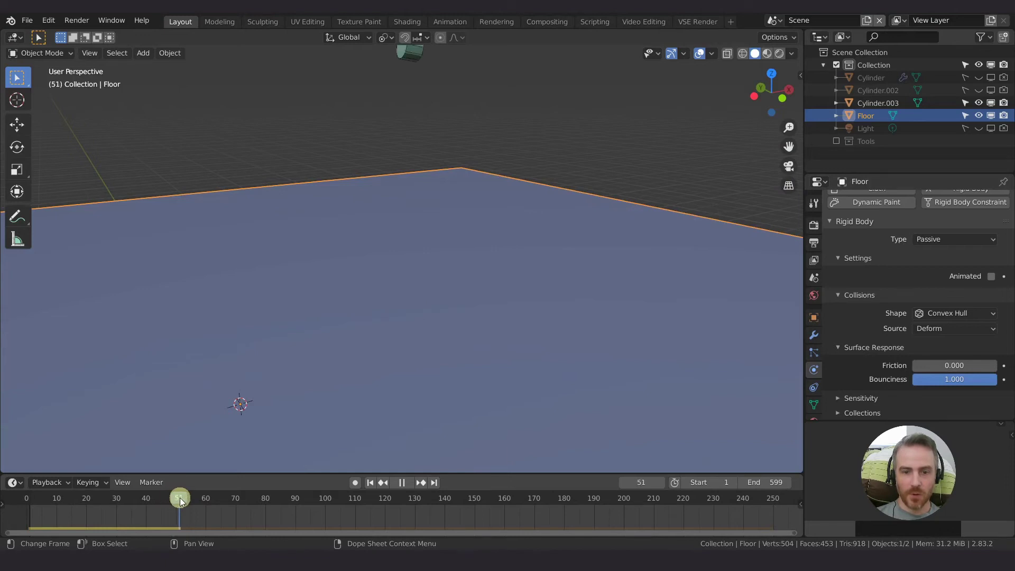
{"action": "left_click_drag", "start_coordinate": [165, 502], "coordinate": [155, 498]}
{"action": "key", "text": "space"}
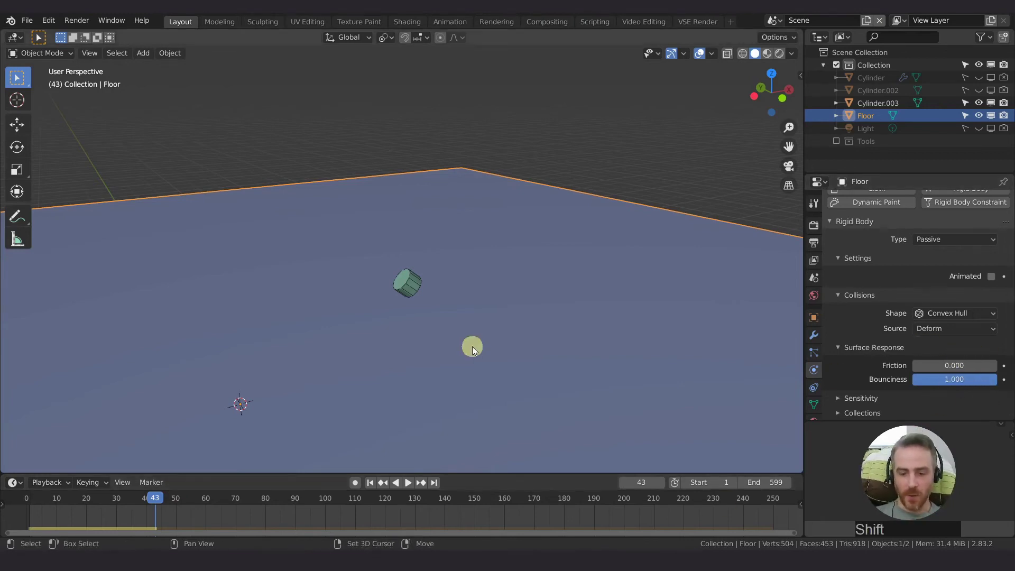
Play the simulation again from the first frame and watch the cylinder's height from a wider view before stopping
{"action": "key", "text": "shift+Left"}
{"action": "key", "text": "space"}
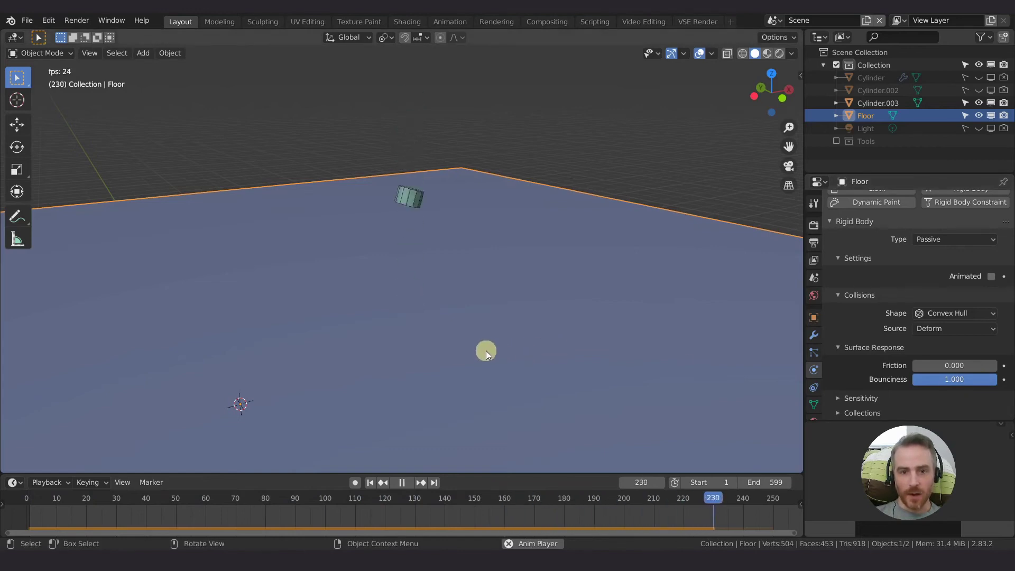
{"action": "middle_click_drag", "start_coordinate": [460, 78], "coordinate": [420, 253]}
{"action": "scroll", "coordinate": [421, 253], "scroll_direction": "down", "scroll_amount": 4}
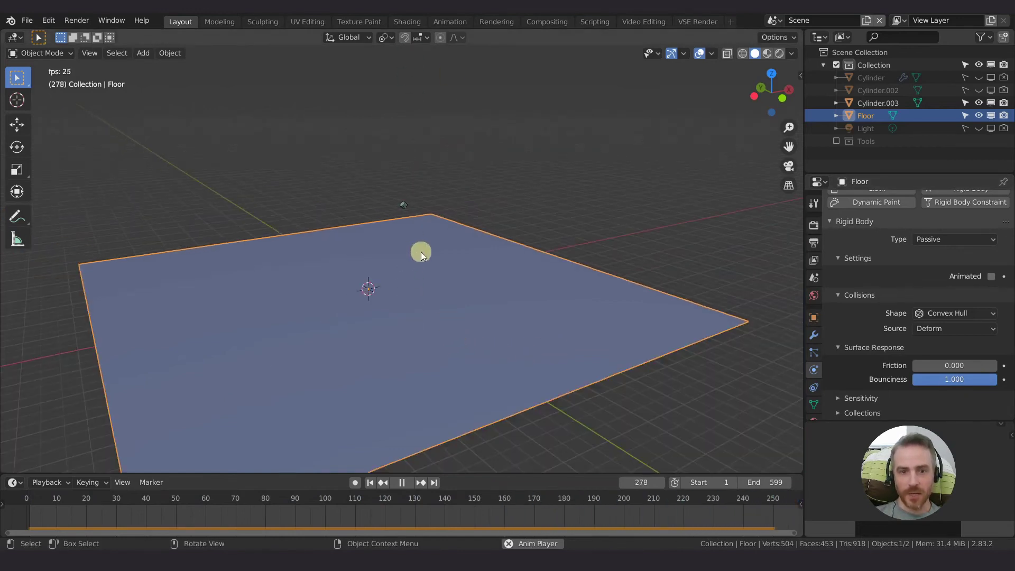
{"action": "key", "text": "space"}
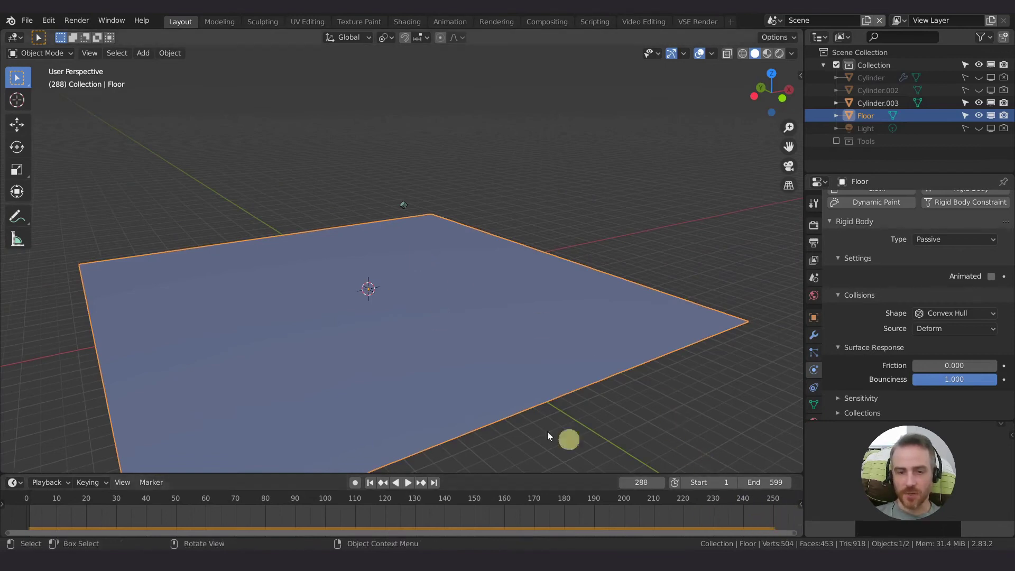
Set the rigid body bounciness to 0.8 on both the floor and the cylinder
{"action": "scroll", "coordinate": [434, 245], "scroll_direction": "up", "scroll_amount": 6}
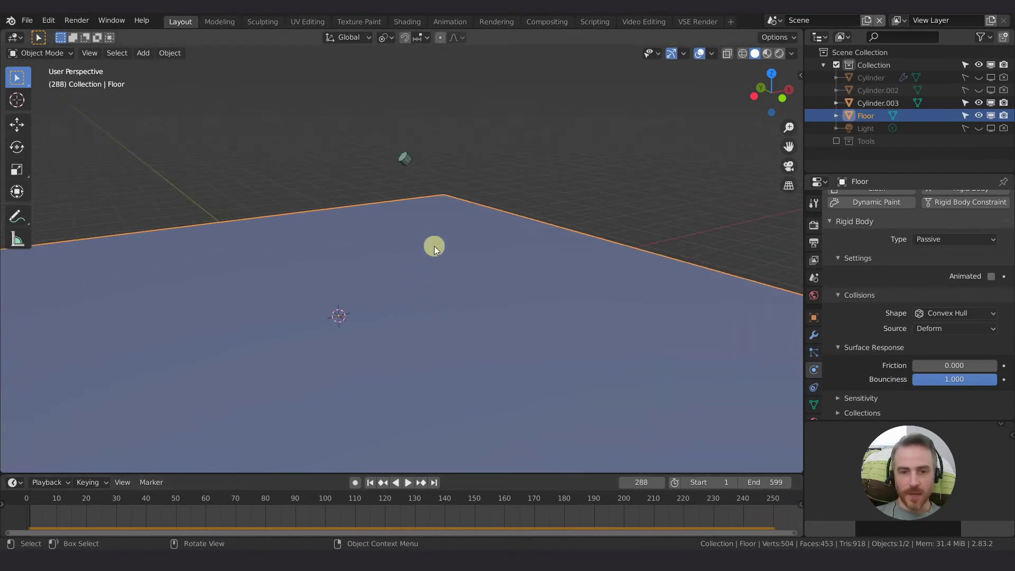
{"action": "left_click", "coordinate": [977, 379]}
{"action": "type", "text": "."}
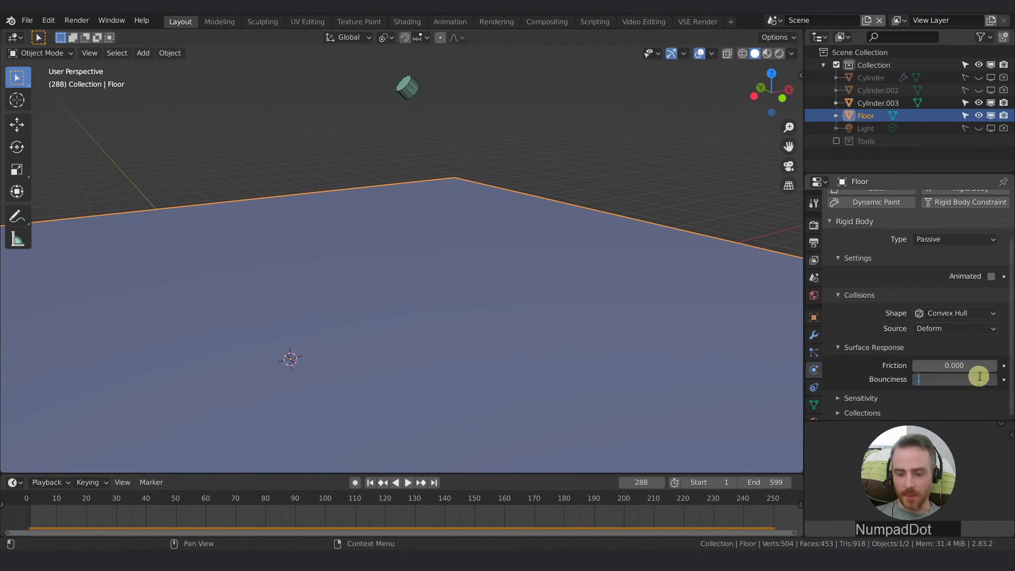
{"action": "type", "text": "8"}
{"action": "key", "text": "Return"}
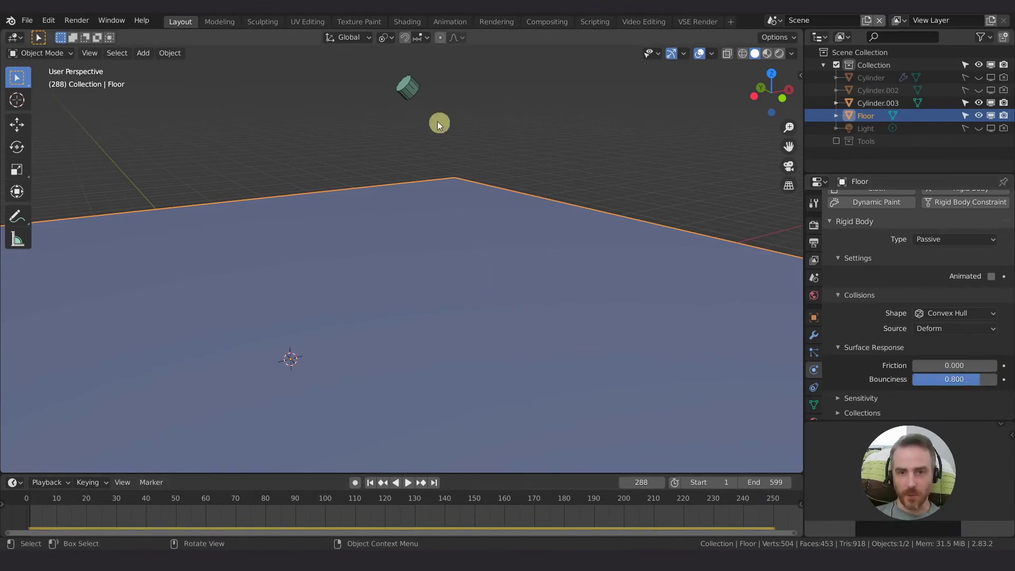
{"action": "left_click", "coordinate": [411, 91]}
{"action": "left_click", "coordinate": [974, 391]}
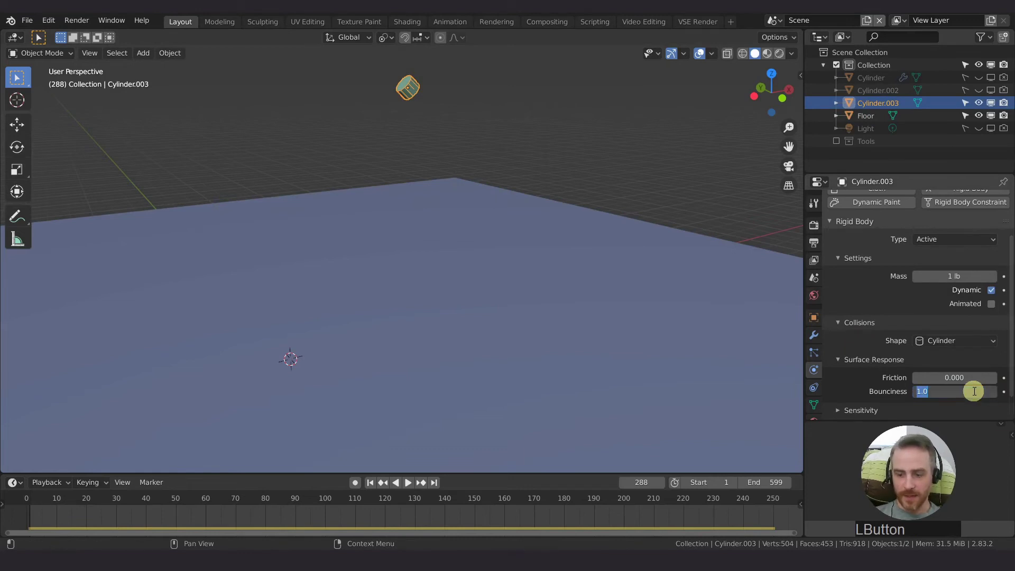
{"action": "type", "text": ".8"}
{"action": "key", "text": "Return"}
Play the simulation from the first frame to examine the bounce at 0.8 bounciness, and stop it once the cylinder settles
{"action": "key", "text": "shift+Left"}
{"action": "key", "text": "space"}
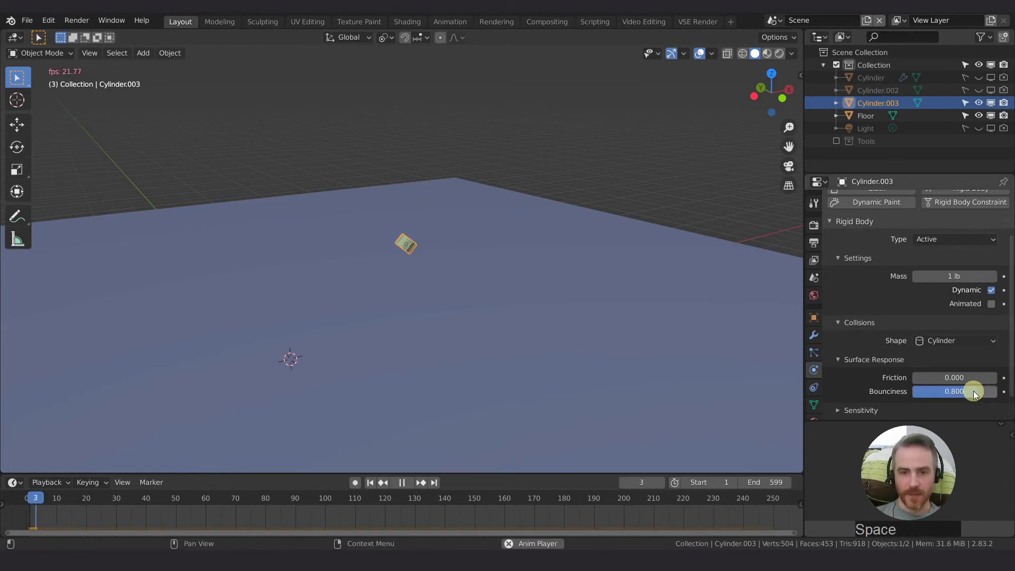
{"action": "scroll", "coordinate": [478, 371], "scroll_direction": "up", "scroll_amount": 2}
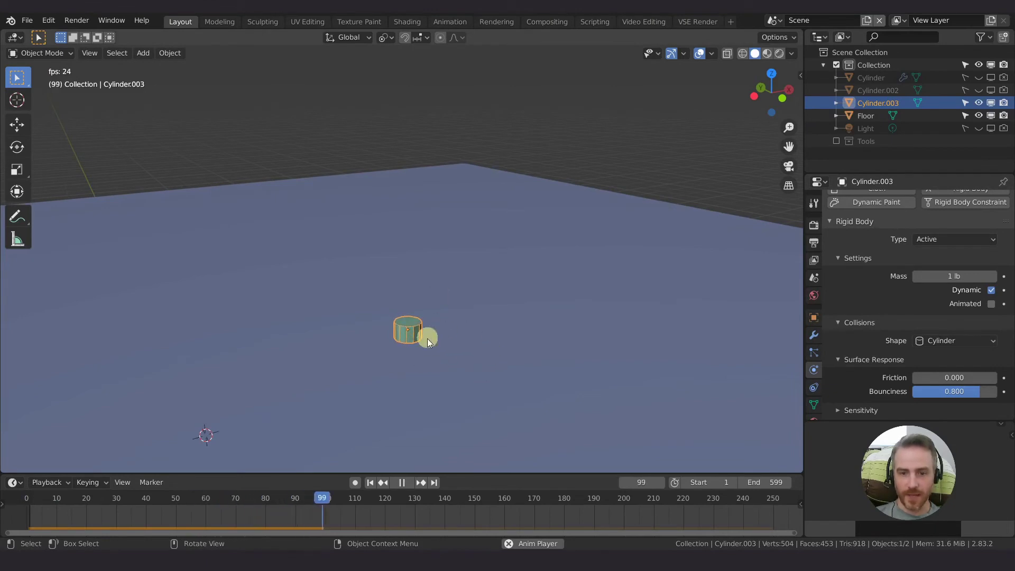
{"action": "key", "text": "space"}
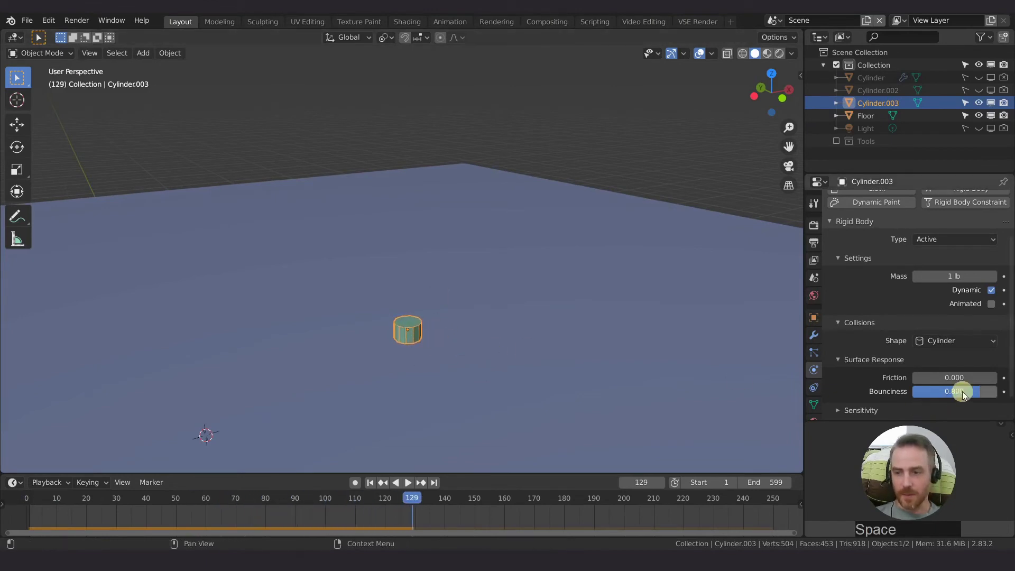
Set the rigid body bounciness to 0.95 on both the cylinder and the floor
{"action": "left_click", "coordinate": [963, 392]}
{"action": "type", "text": ".9"}
{"action": "key", "text": "Return"}
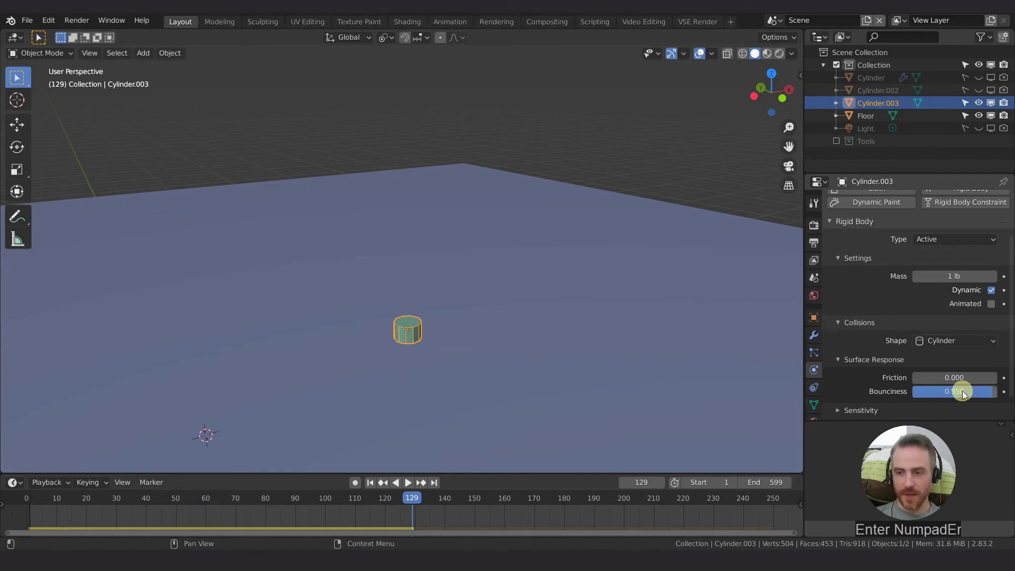
{"action": "left_click", "coordinate": [487, 328]}
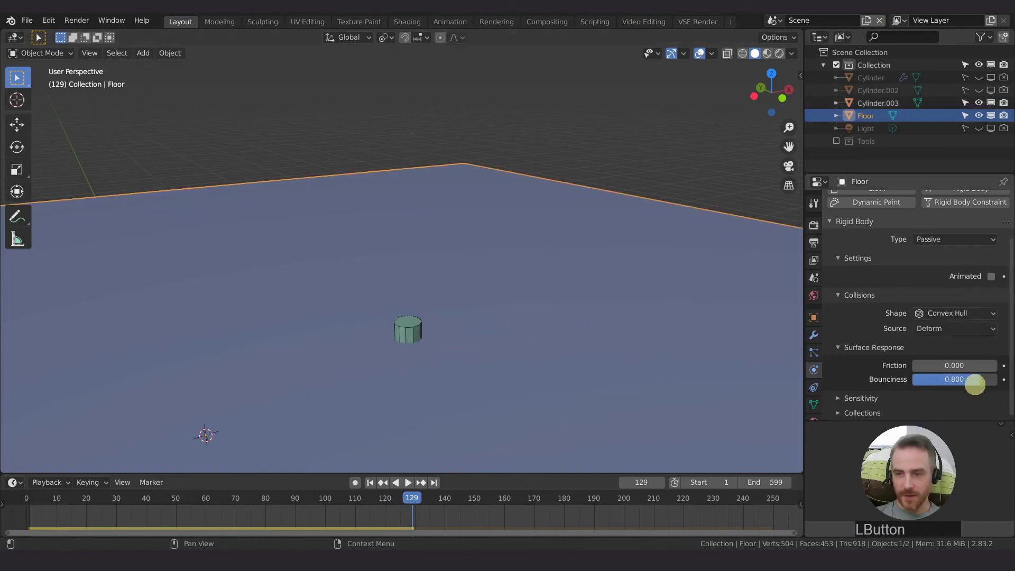
{"action": "left_click", "coordinate": [976, 381]}
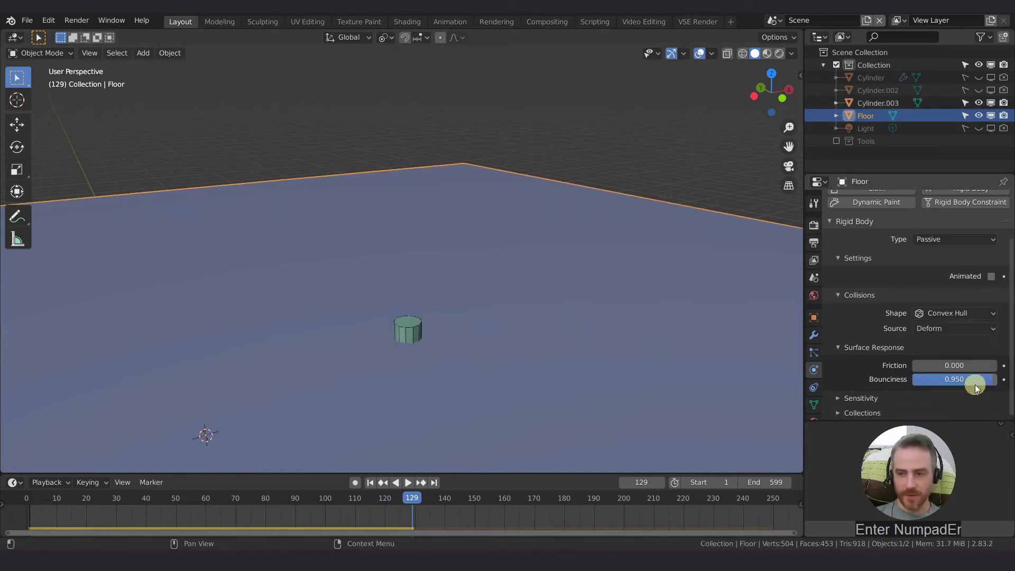
Replay the simulation from the first frame to examine the bounce at 0.95 bounciness, stopping around frame 264
{"action": "key", "text": "shift+Left"}
{"action": "key", "text": "space"}
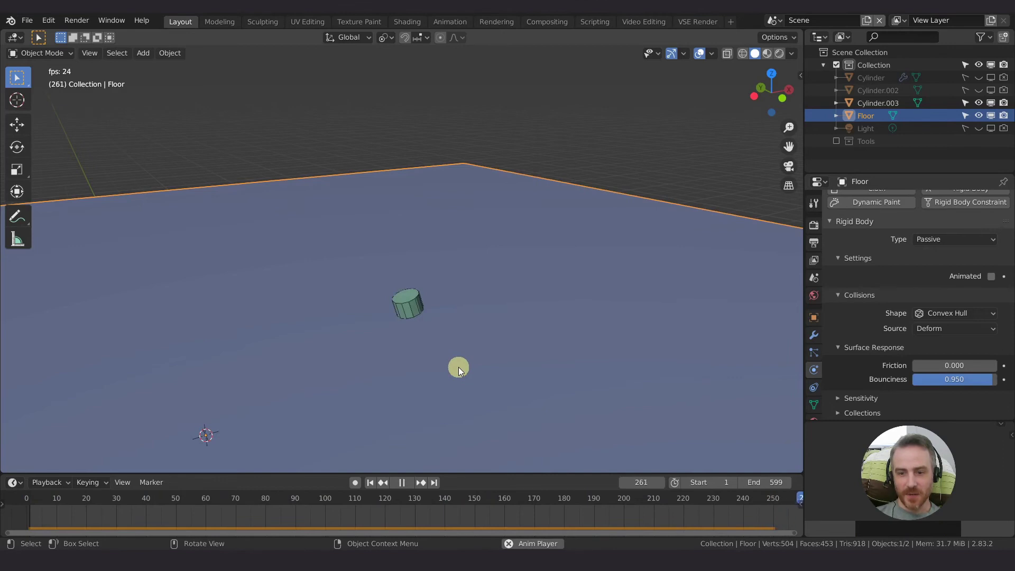
{"action": "key", "text": "space"}
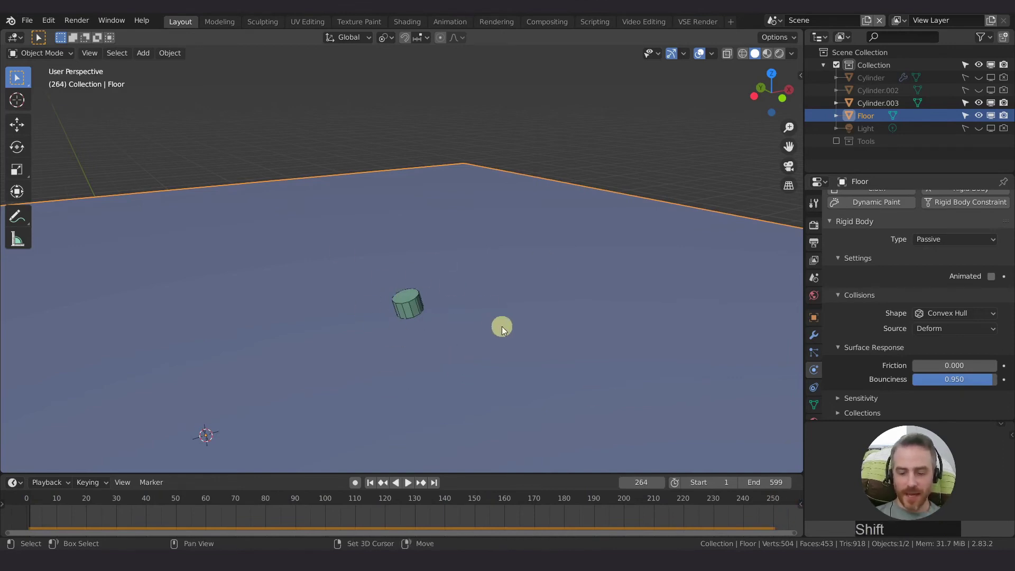
Return to the first frame and set the rigid body friction to 0.5 on both the floor and the cylinder
{"action": "key", "text": "shift+Left"}
{"action": "middle_click_drag", "start_coordinate": [502, 326], "coordinate": [612, 316]}
{"action": "left_click", "coordinate": [950, 366]}
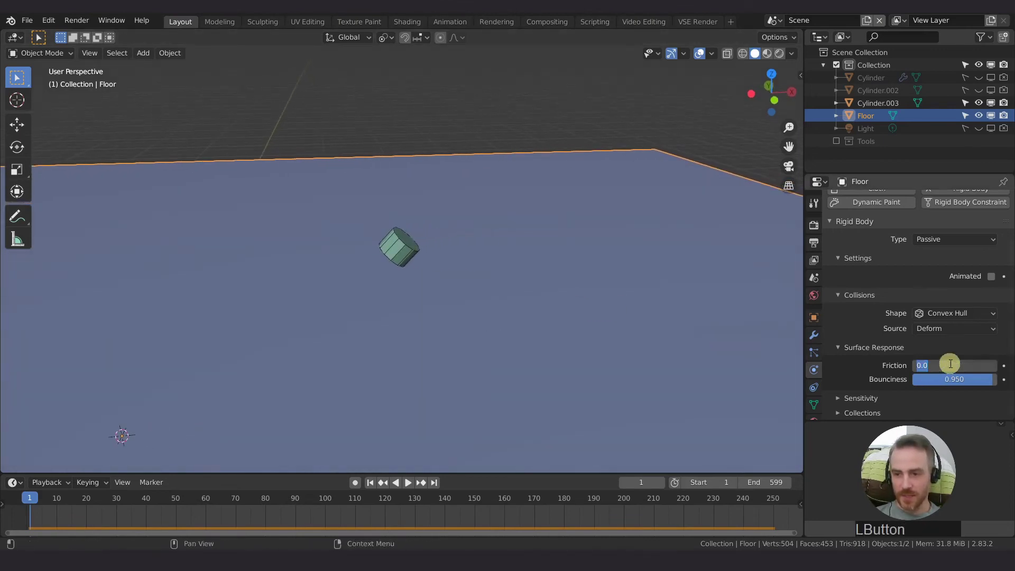
{"action": "type", "text": ".5"}
{"action": "key", "text": "Return"}
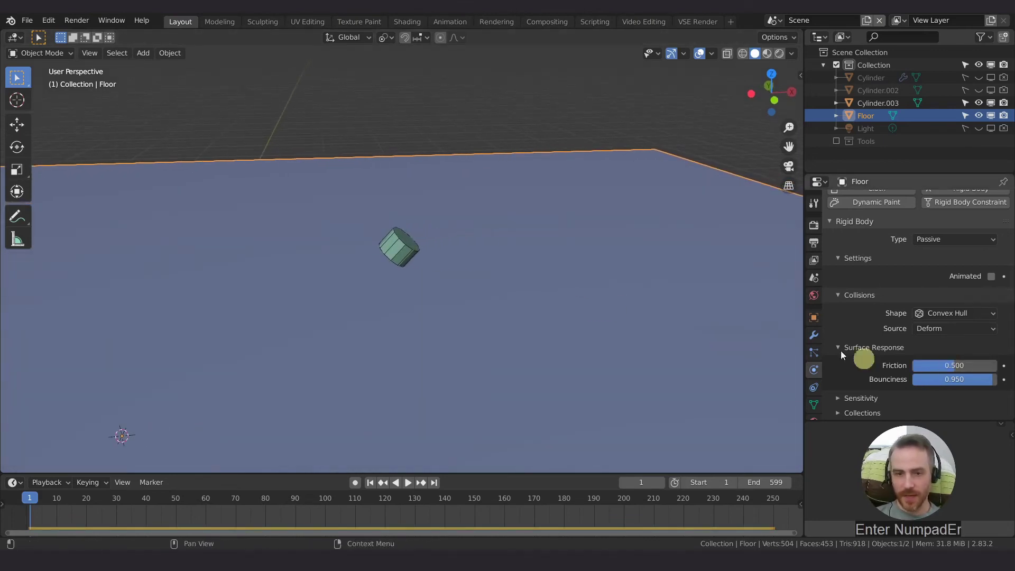
{"action": "left_click", "coordinate": [418, 246]}
{"action": "left_click", "coordinate": [970, 378]}
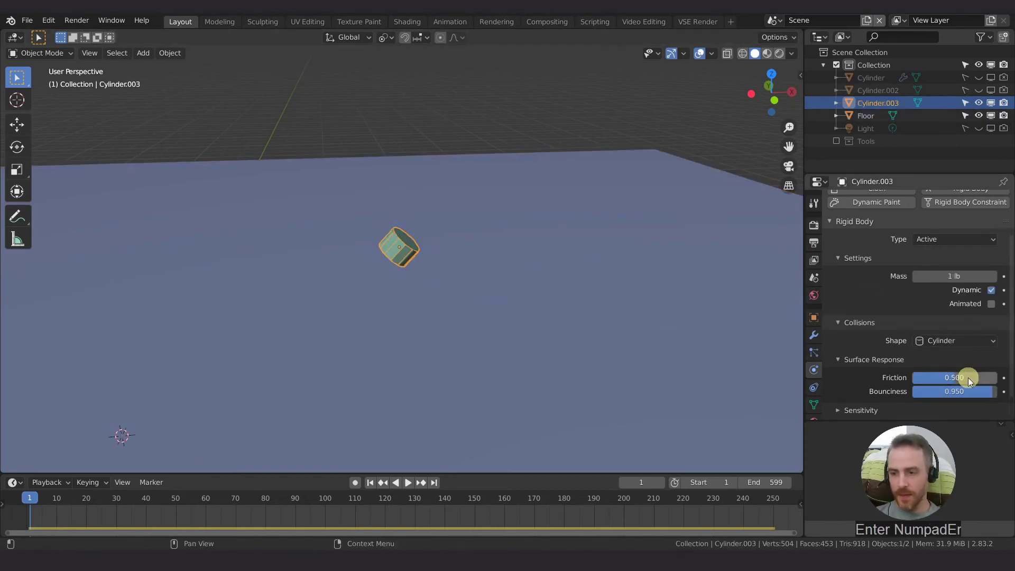
Set the rigid body bounciness to 0.5 on both the floor and the cylinder
{"action": "left_click", "coordinate": [541, 310]}
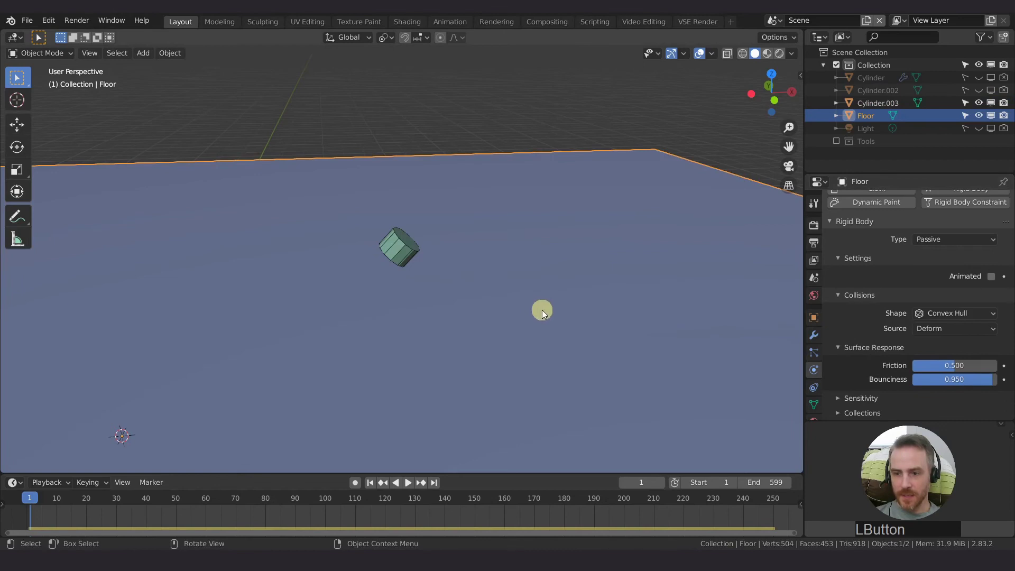
{"action": "left_click", "coordinate": [957, 379]}
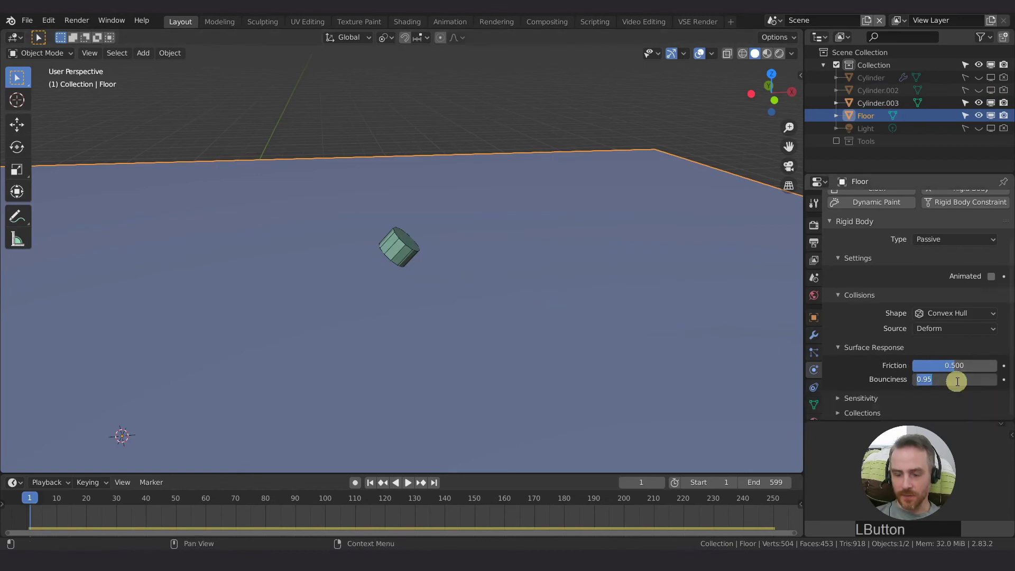
{"action": "type", "text": ".5"}
{"action": "key", "text": "KP_Enter"}
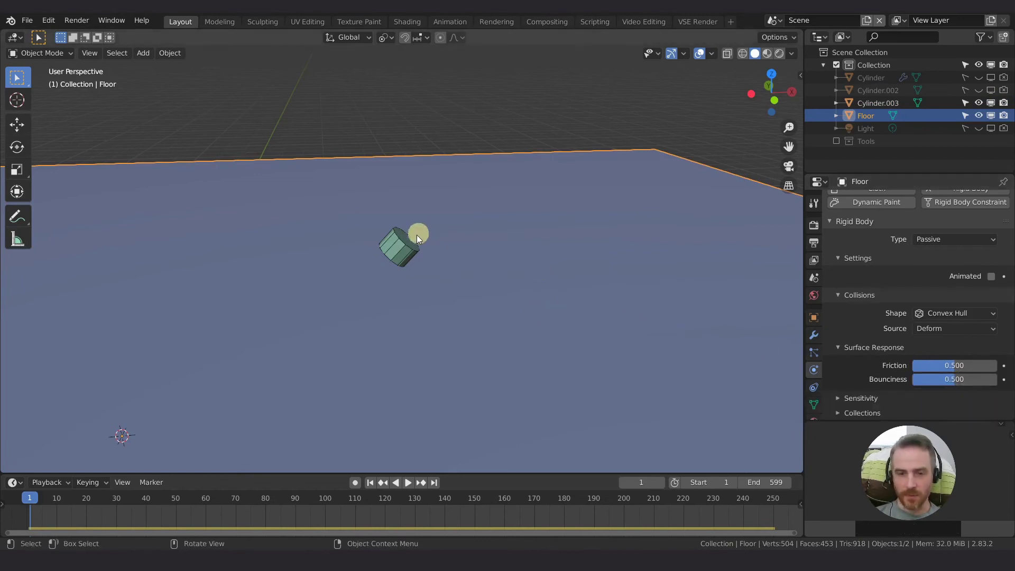
{"action": "left_click", "coordinate": [398, 253]}
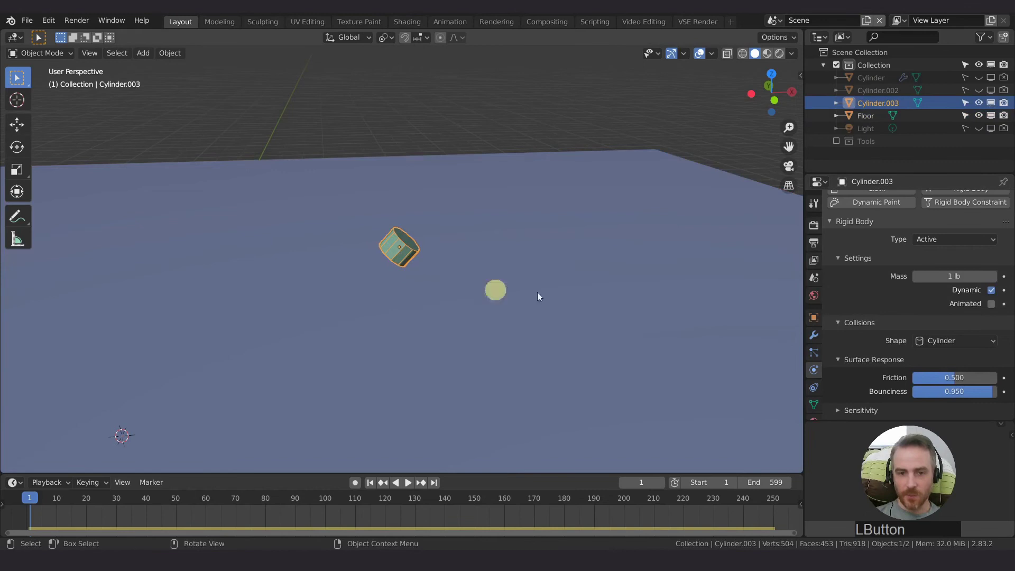
{"action": "left_click", "coordinate": [984, 392]}
{"action": "type", "text": ".5"}
{"action": "key", "text": "Return"}
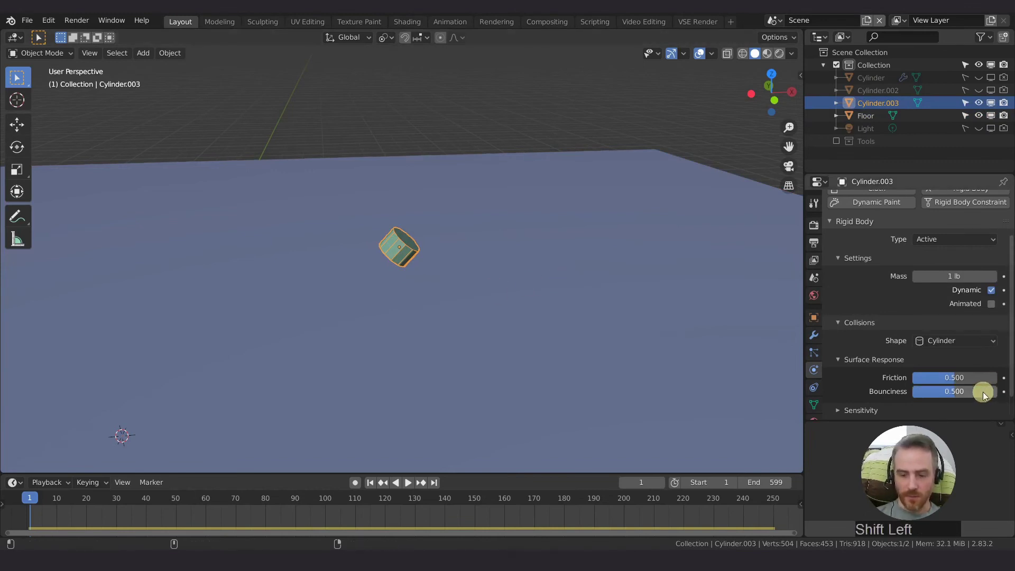
Play the simulation to examine the collision at 0.5 friction and 0.5 bounciness, stopping around frame 59
{"action": "key", "text": "space"}
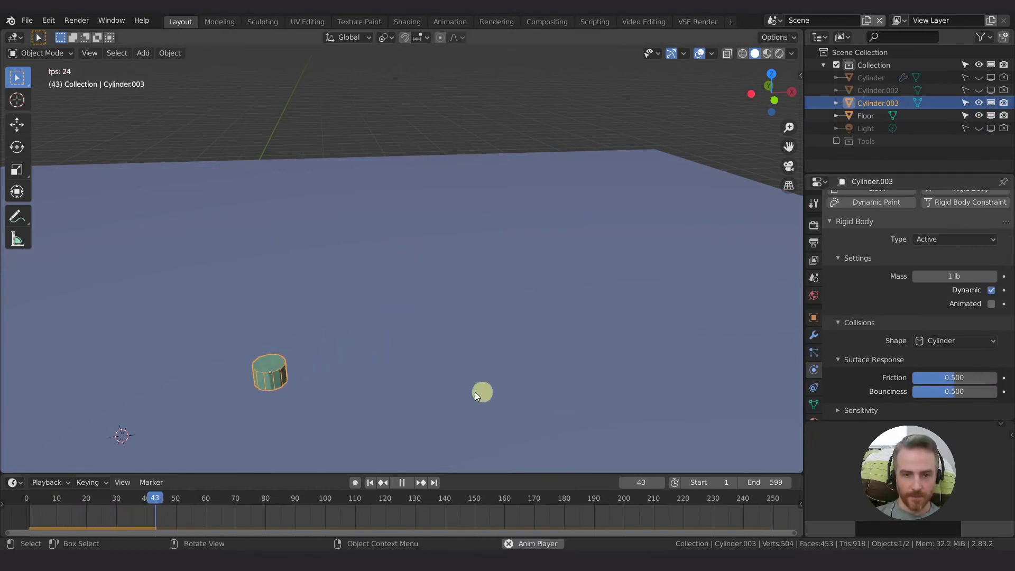
{"action": "key", "text": "space"}
{"action": "middle_click_drag", "start_coordinate": [306, 385], "coordinate": [355, 366]}
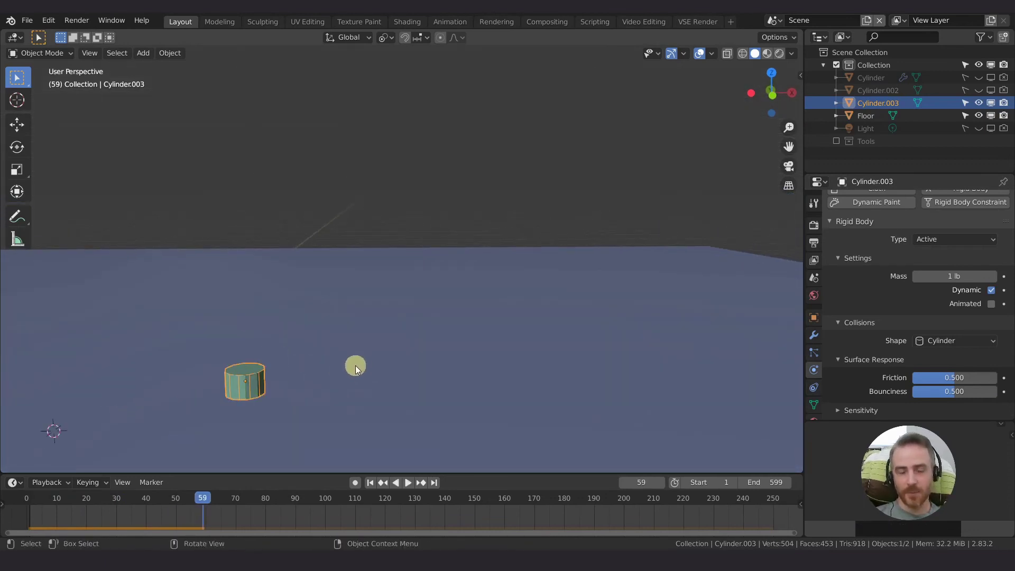
Set the cylinder's bounciness to 0.8 and play the simulation from the first frame to about frame 53
{"action": "key", "text": "shift+Left"}
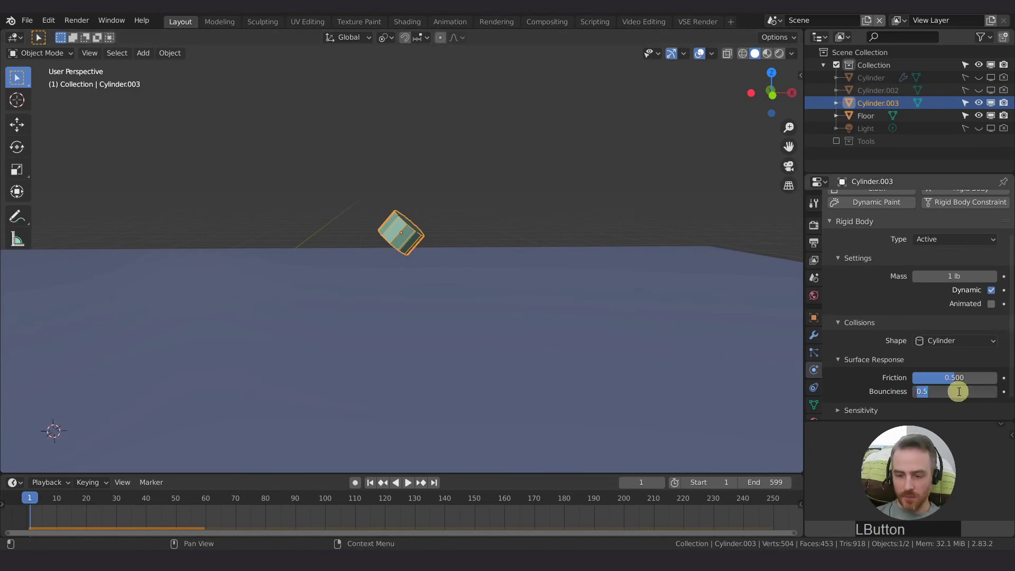
{"action": "type", "text": "8"}
{"action": "key", "text": "Return"}
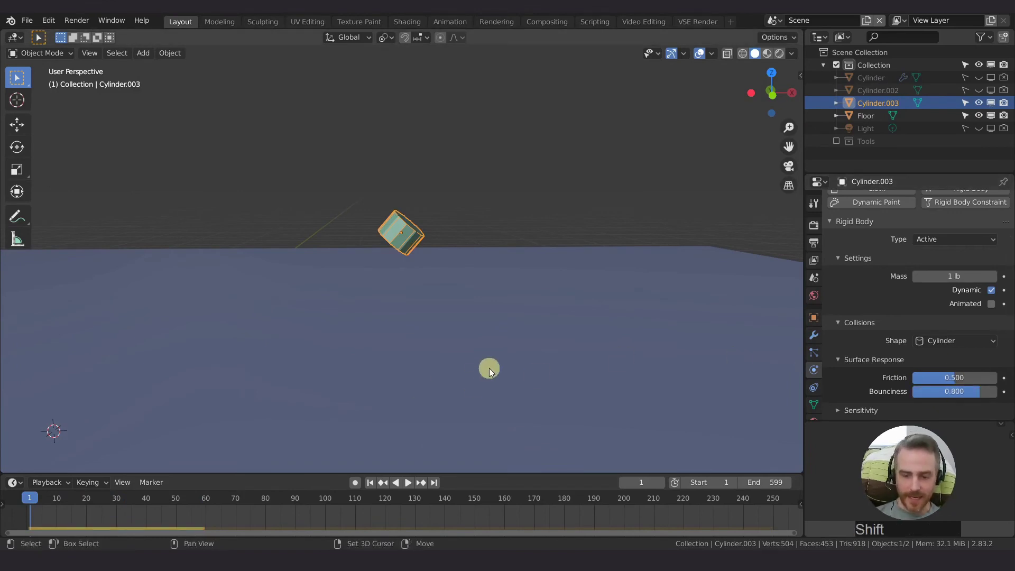
{"action": "key", "text": "space"}
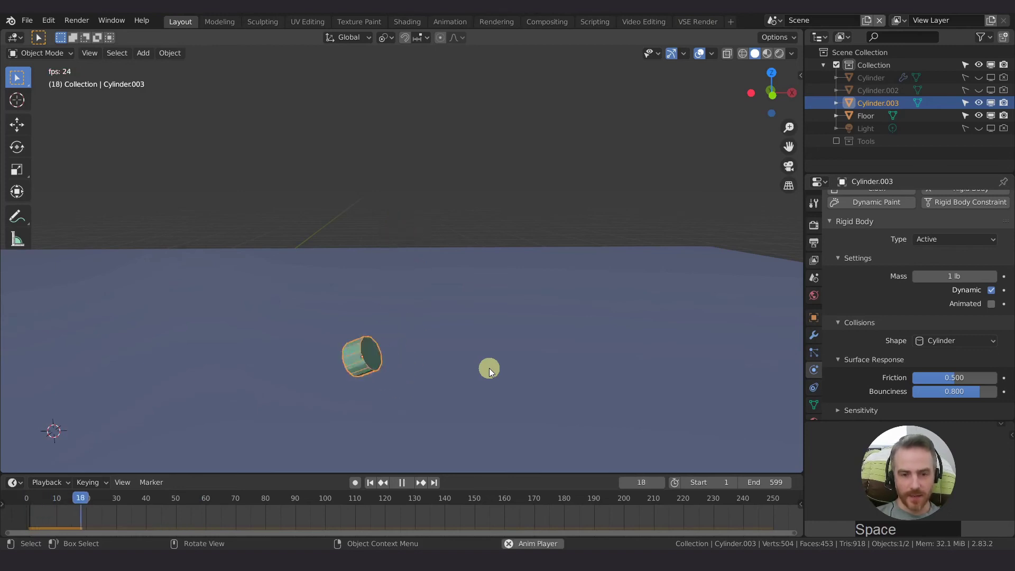
{"action": "key", "text": "space"}
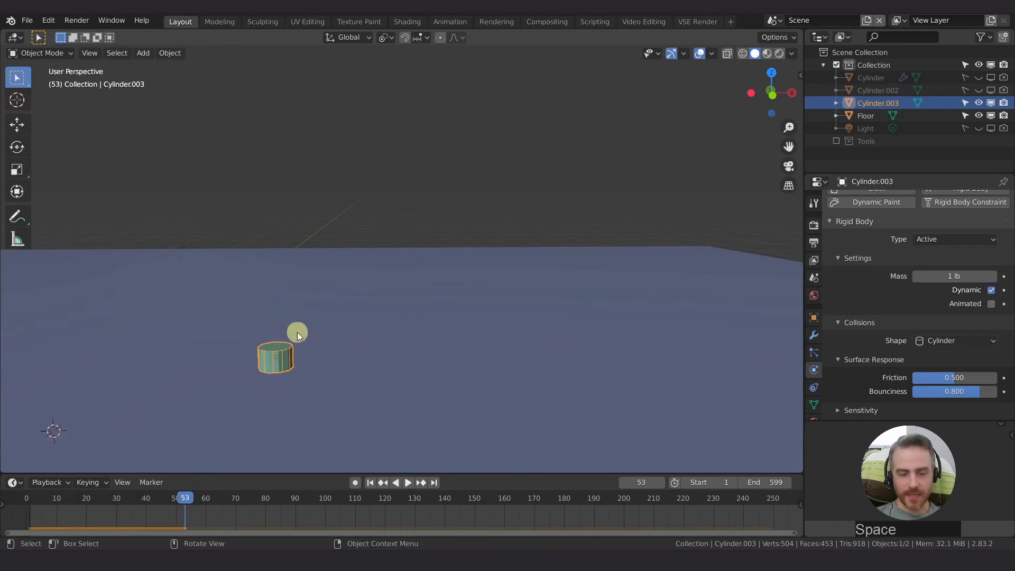
Rotate the cylinder at the first frame so that it lies on its side
{"action": "key", "text": "shift+Left"}
{"action": "key", "text": "r"}
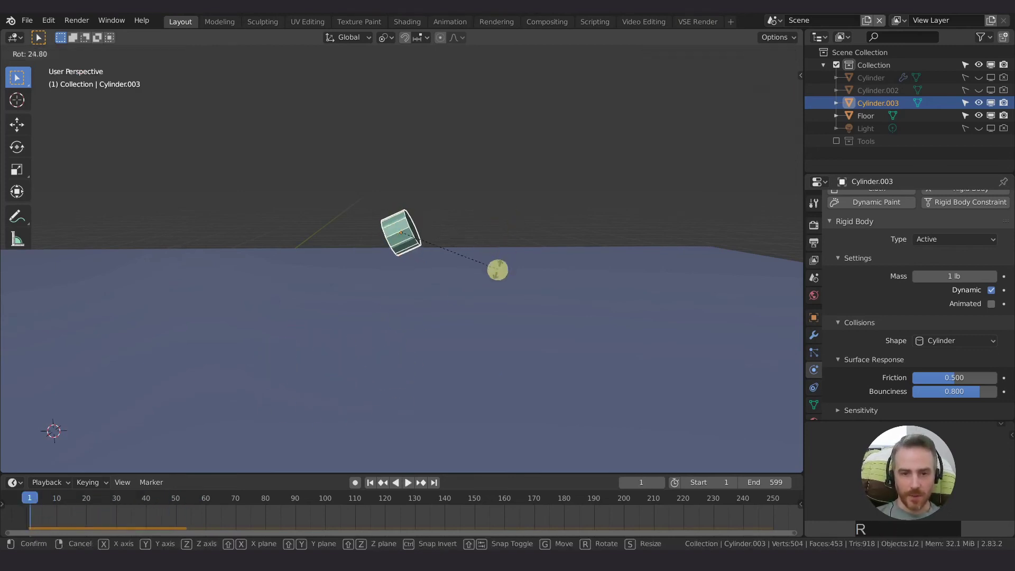
{"action": "left_click", "coordinate": [387, 247]}
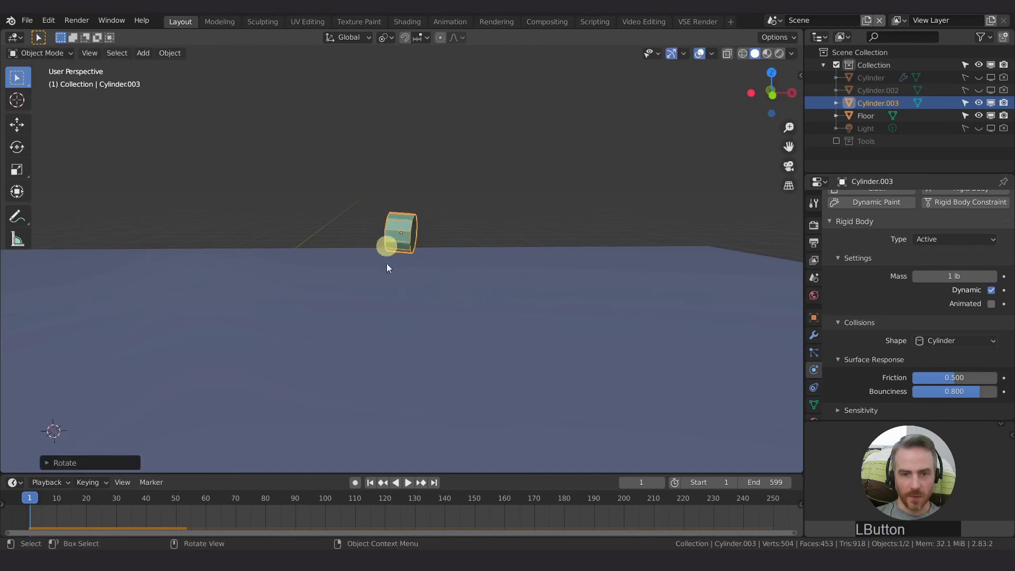
Replay the simulation from the first frame to examine how the rotated cylinder lands, stopping around frame 88
{"action": "key", "text": "shift+Left"}
{"action": "key", "text": "space"}
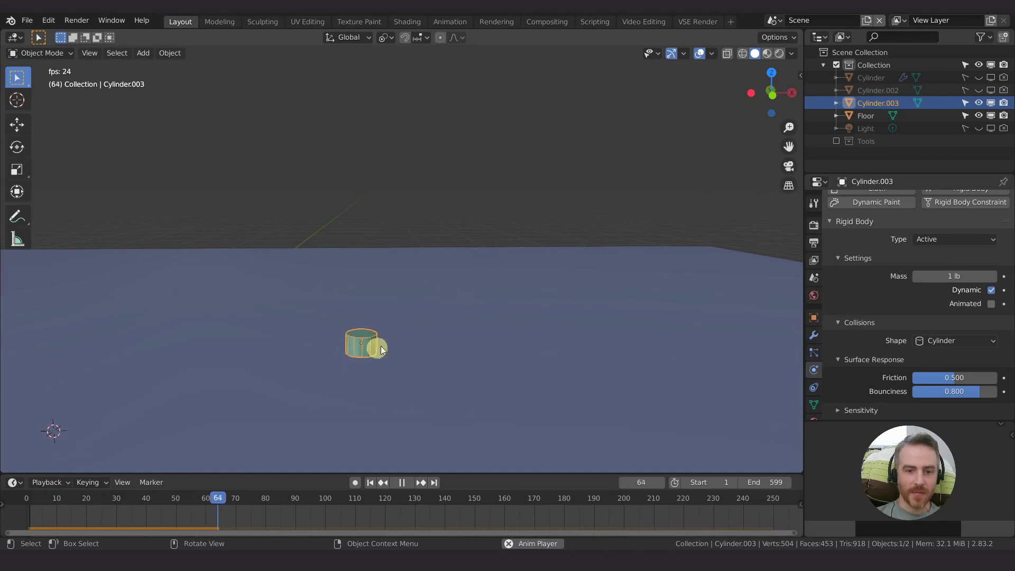
{"action": "key", "text": "space"}
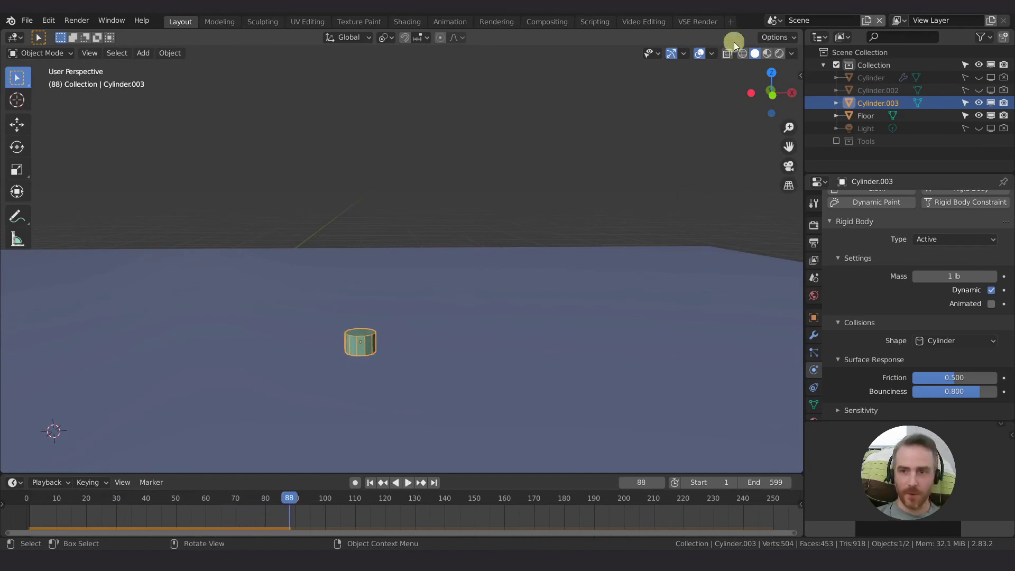
Hide the viewport overlays and enable the Outline option in the viewport shading settings
{"action": "left_click", "coordinate": [701, 54]}
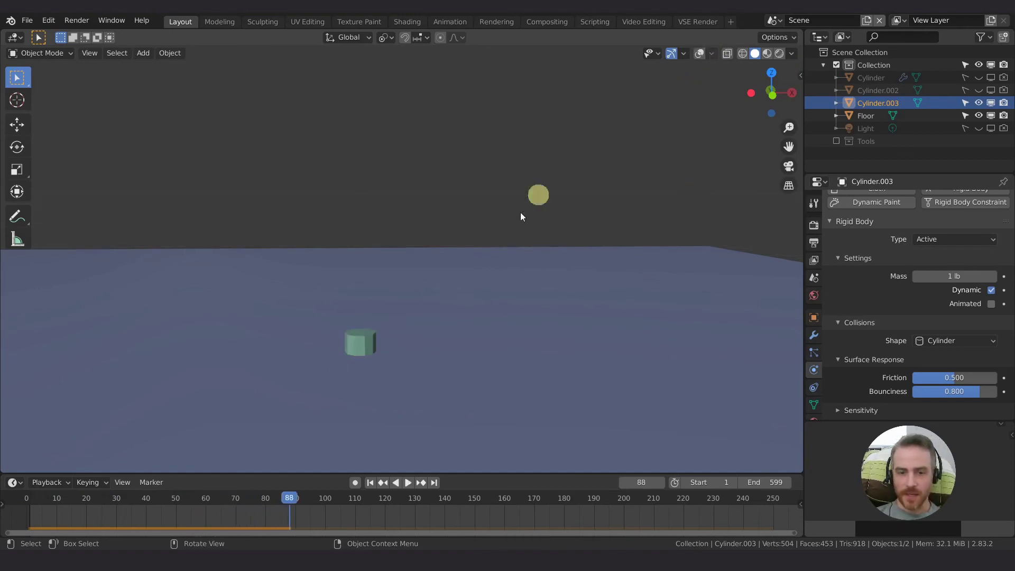
{"action": "middle_click_drag", "start_coordinate": [521, 212], "coordinate": [350, 336]}
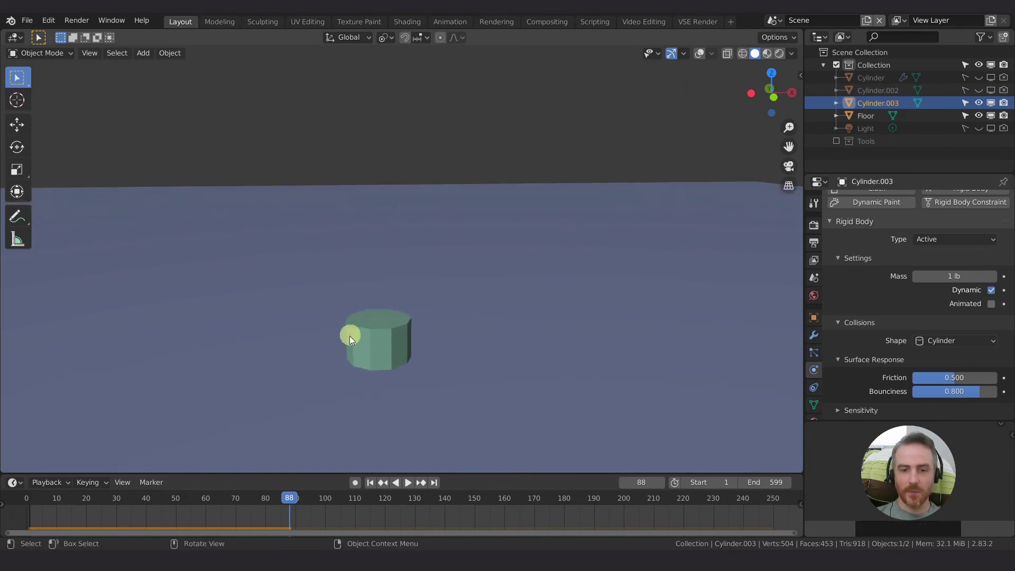
{"action": "left_click", "coordinate": [792, 54]}
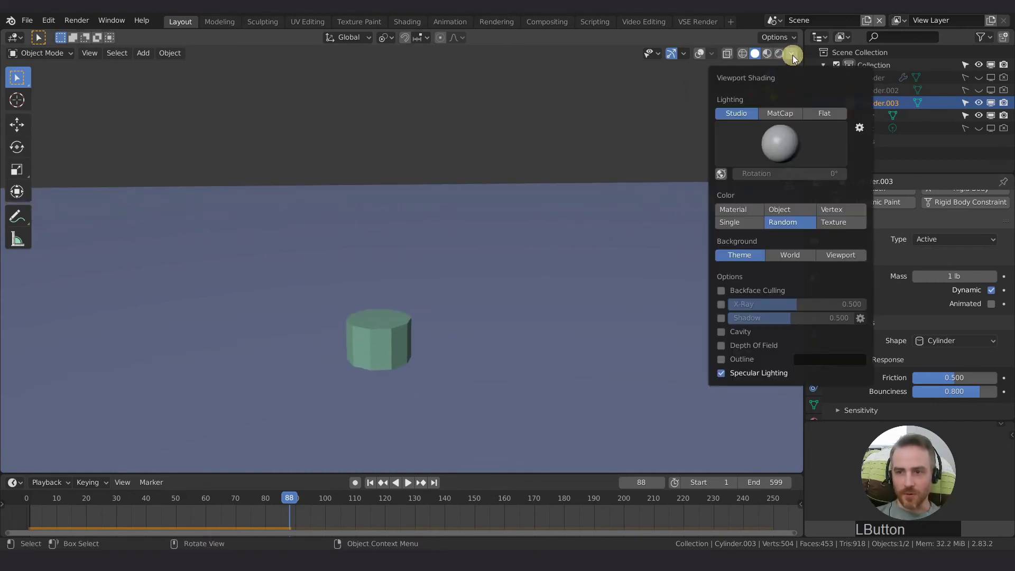
{"action": "left_click", "coordinate": [722, 359]}
{"action": "middle_click_drag", "start_coordinate": [392, 316], "coordinate": [421, 329]}
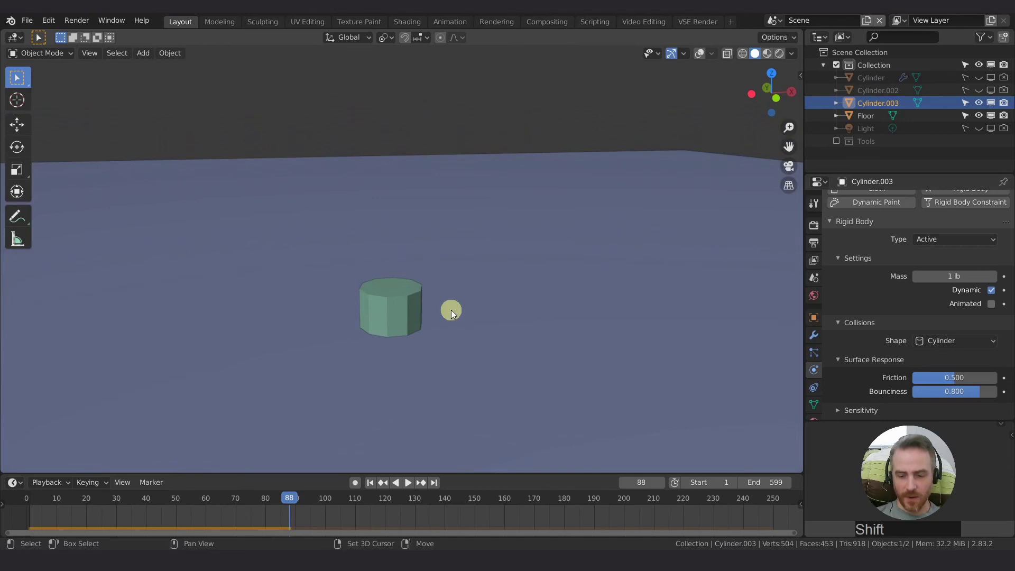
Replay the simulation from the first frame with overlays hidden and the black outline on, stopping around frame 80
{"action": "key", "text": "shift+Left"}
{"action": "key", "text": "space"}
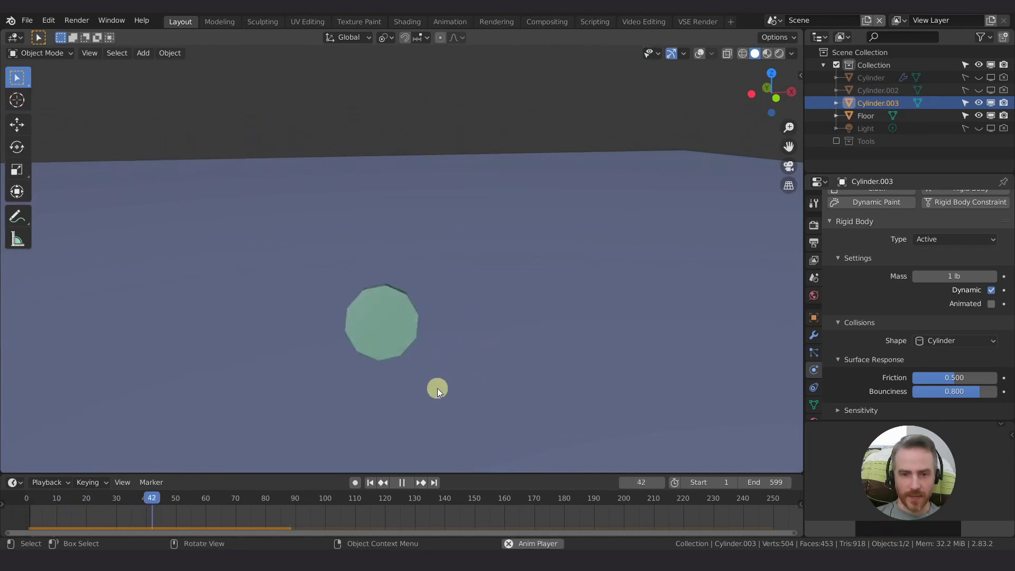
{"action": "key", "text": "space"}
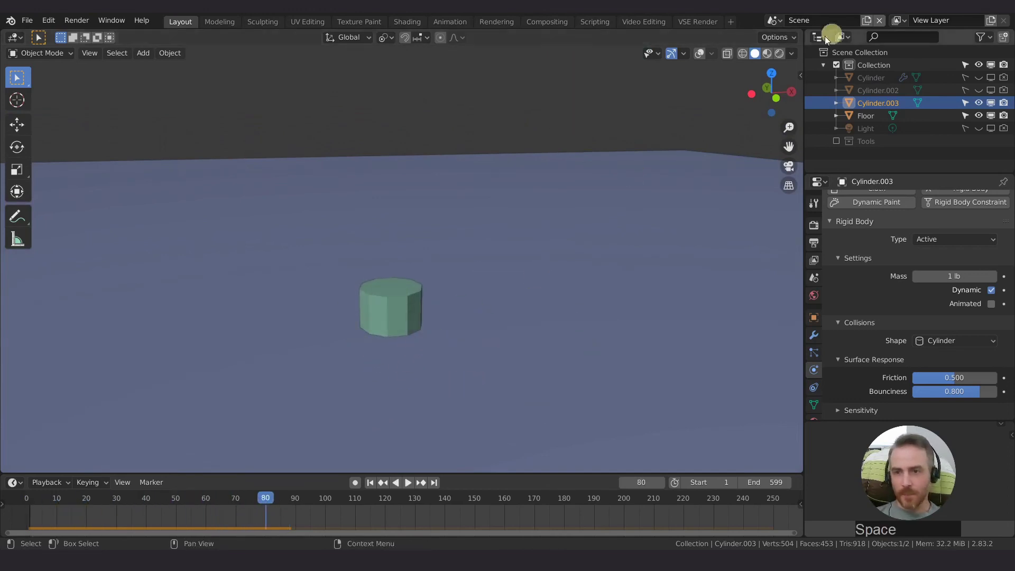
Toggle the viewport outline off and on again to compare, and set its colour to white
{"action": "left_click", "coordinate": [792, 53]}
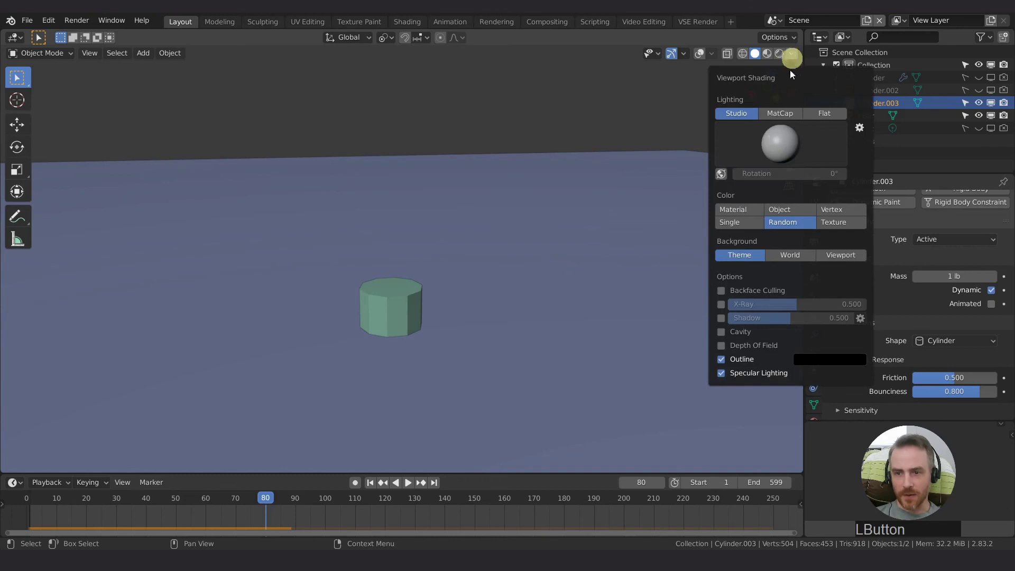
{"action": "left_click", "coordinate": [722, 359]}
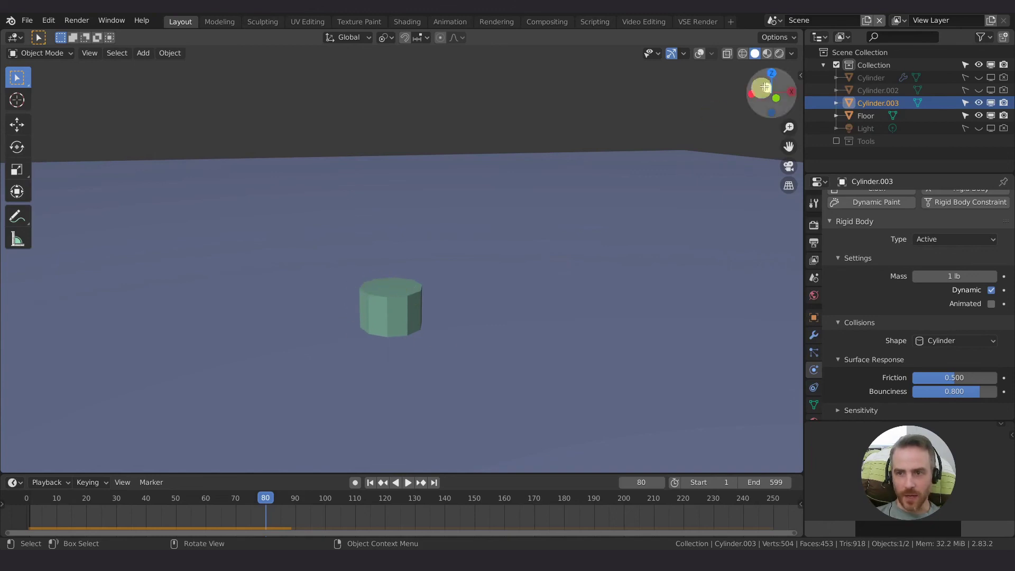
{"action": "left_click", "coordinate": [792, 54]}
{"action": "left_click", "coordinate": [721, 361]}
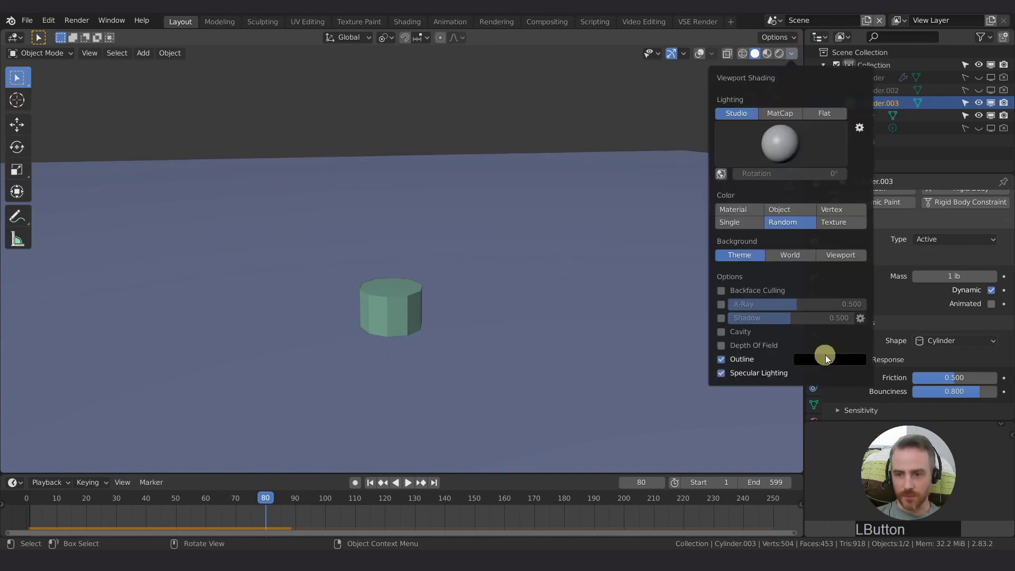
{"action": "left_click", "coordinate": [829, 359]}
{"action": "left_click_drag", "start_coordinate": [903, 243], "coordinate": [908, 188]}
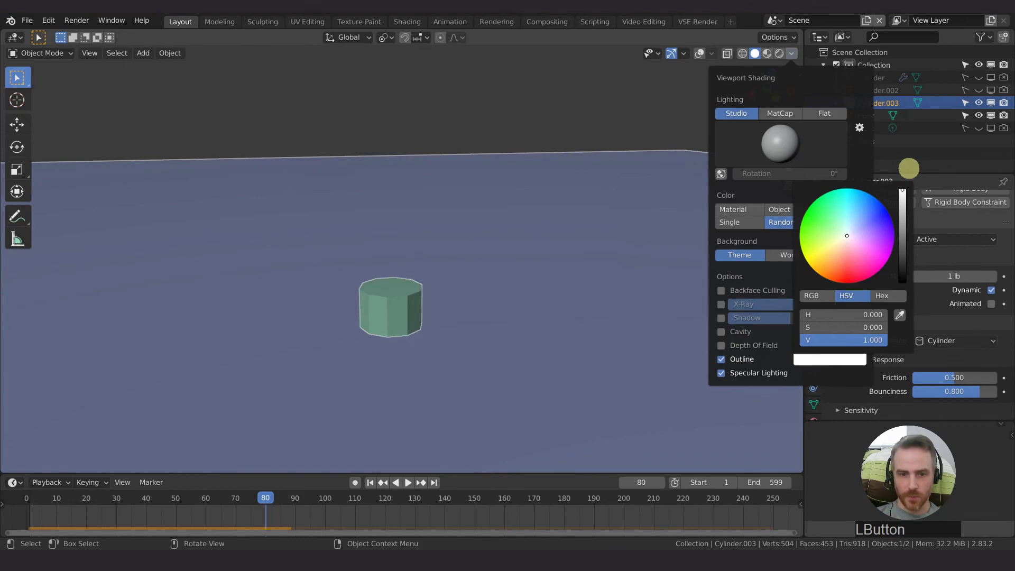
Replay the simulation from the first frame to examine the motion with the white outline, stopping around frame 85
{"action": "key", "text": "shift+Left"}
{"action": "key", "text": "space"}
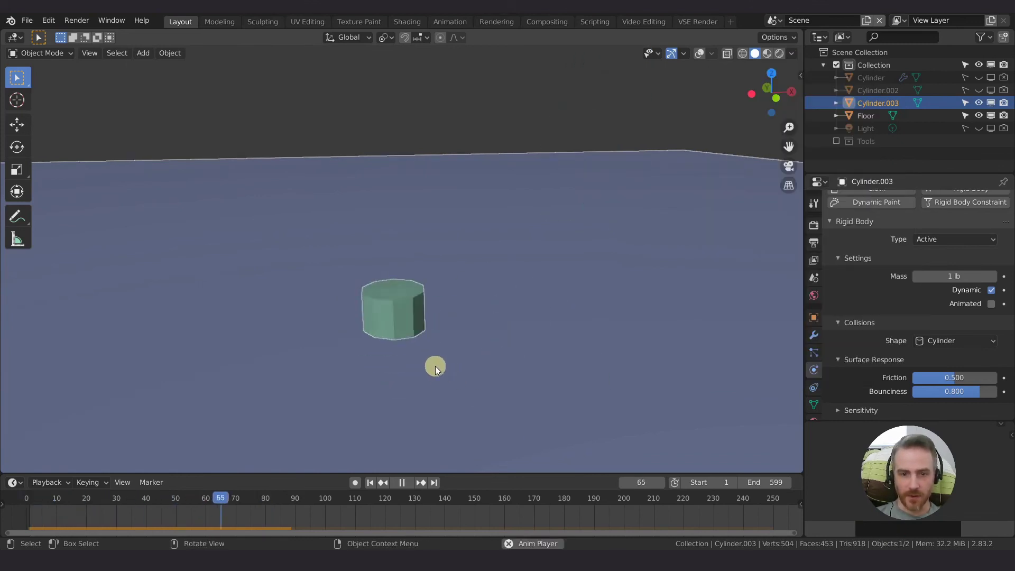
{"action": "key", "text": "space"}
Turn off the viewport outline and replay the simulation from the first frame, stopping around frame 68
{"action": "left_click", "coordinate": [792, 54]}
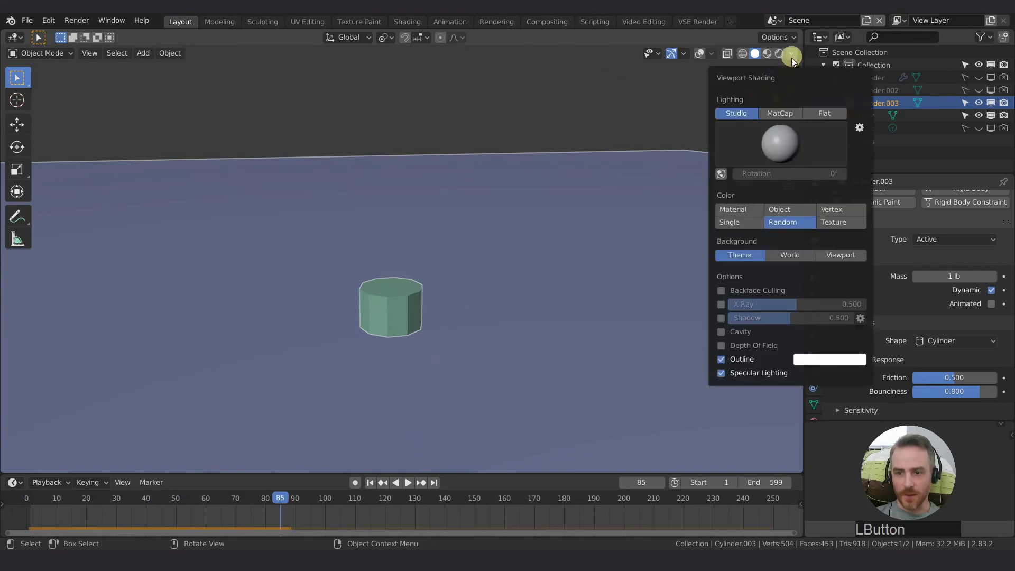
{"action": "left_click", "coordinate": [721, 359]}
{"action": "key", "text": "space"}
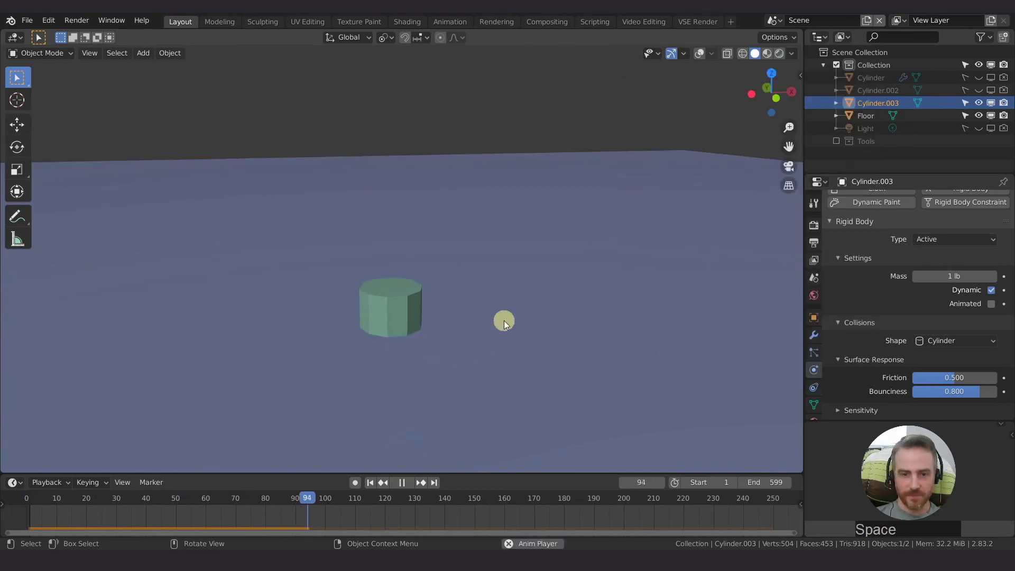
{"action": "key", "text": "space"}
{"action": "key", "text": "shift+Left"}
{"action": "key", "text": "space"}
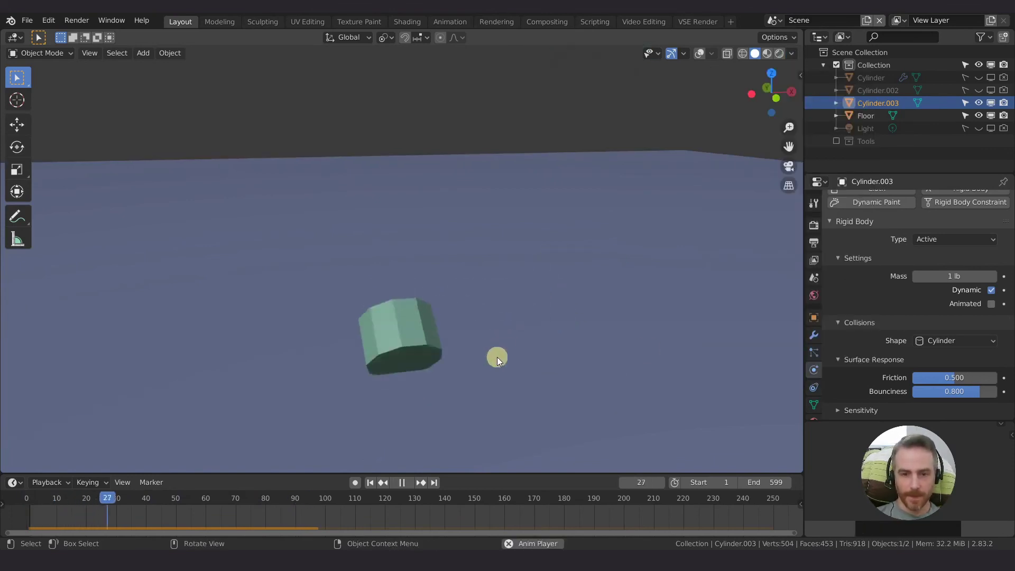
{"action": "key", "text": "space"}
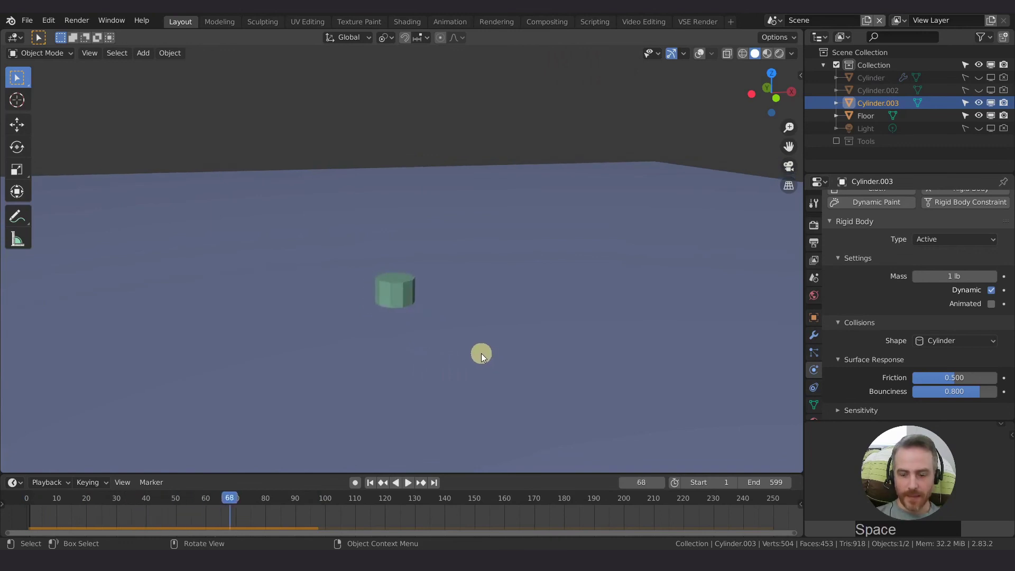
Replay the simulation from the first frame while viewing the cylinder's bounce from other angles, stopping around frame 92
{"action": "key", "text": "shift+Left"}
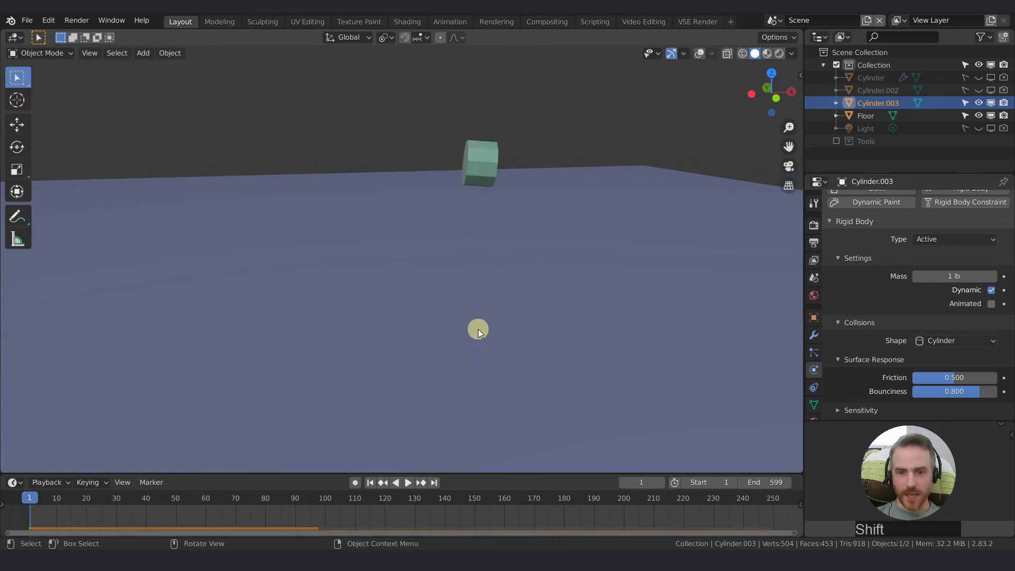
{"action": "middle_click_drag", "start_coordinate": [478, 329], "coordinate": [433, 288]}
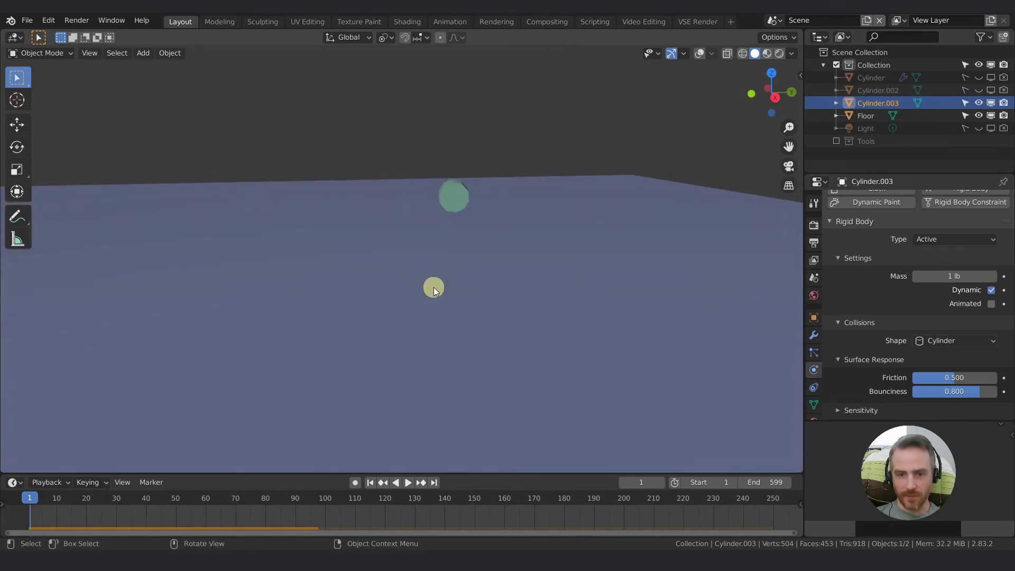
{"action": "key", "text": "space"}
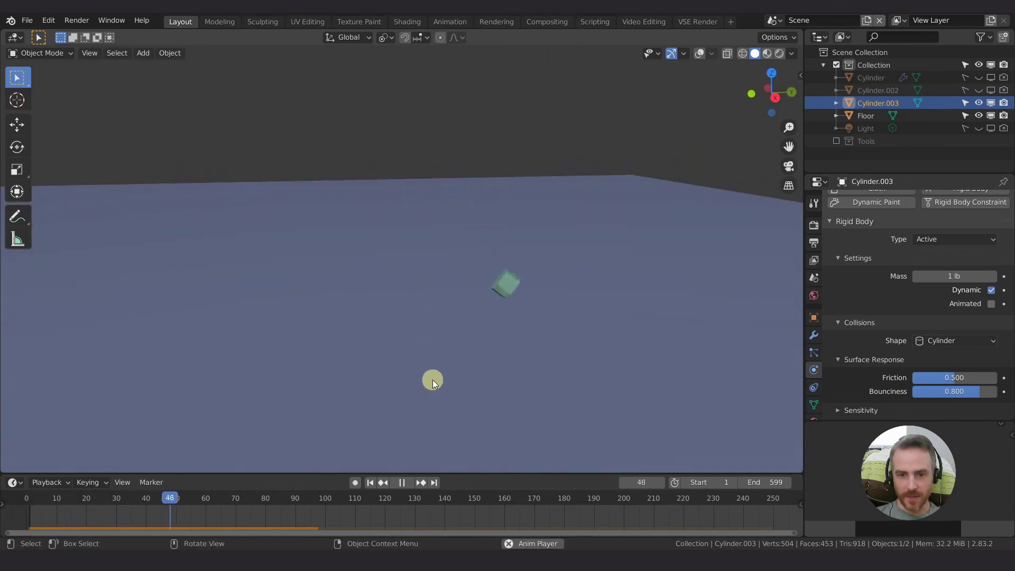
{"action": "middle_click_drag", "start_coordinate": [487, 338], "coordinate": [591, 333]}
{"action": "key", "text": "space"}
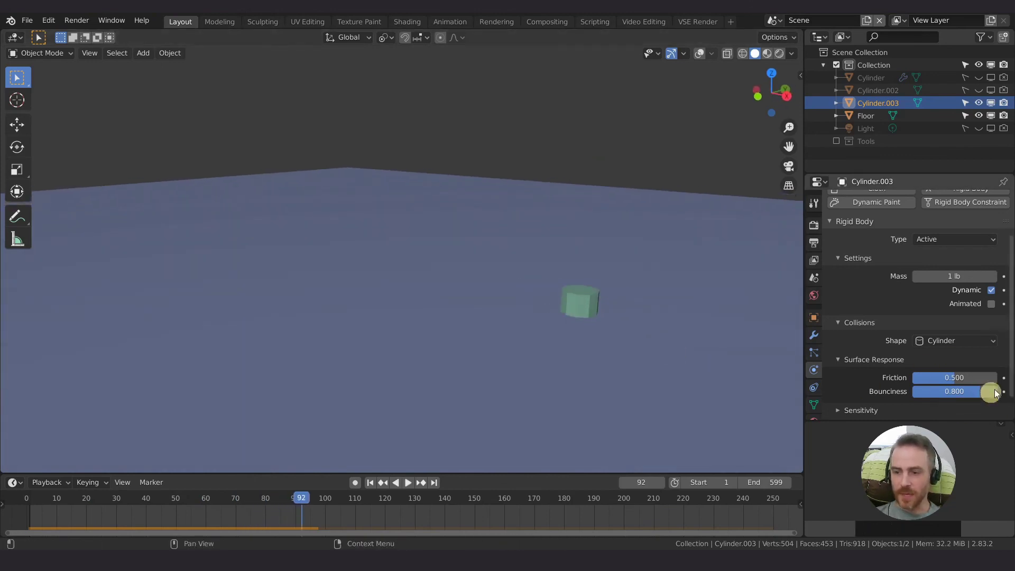